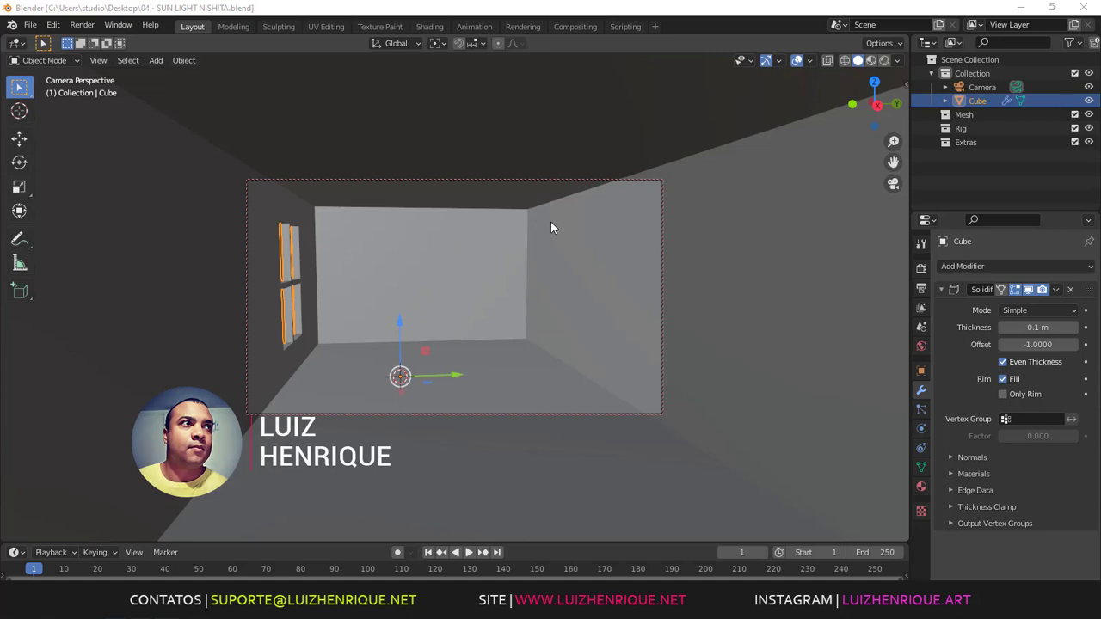
- Set the Cycles render device to GPU Compute and check the CUDA render devices in the preferences
left_click(920, 269)
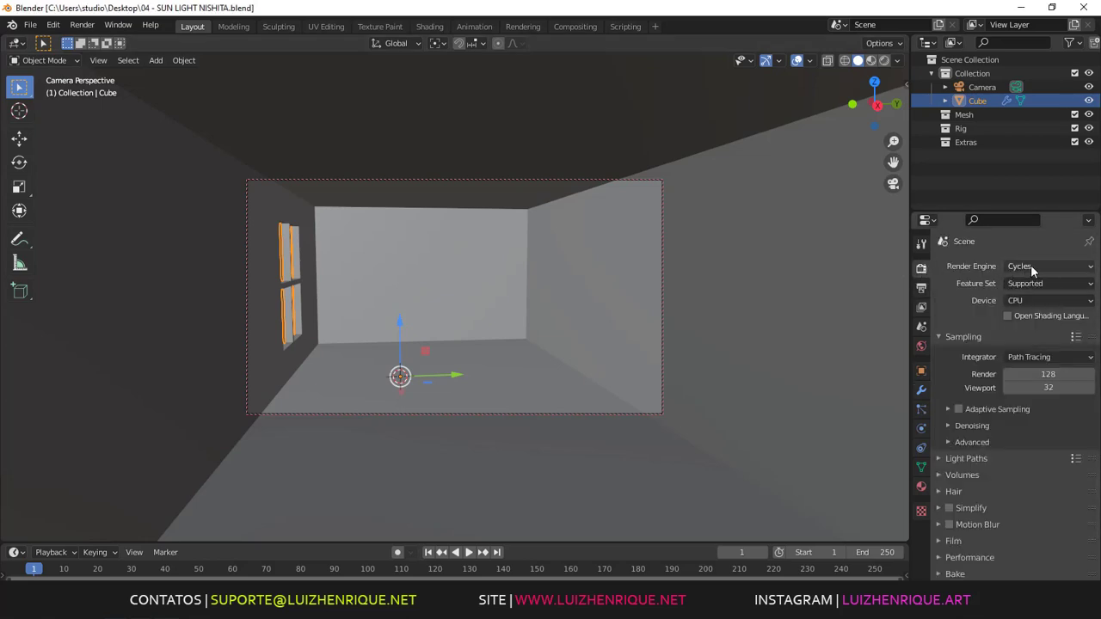
left_click(1022, 300)
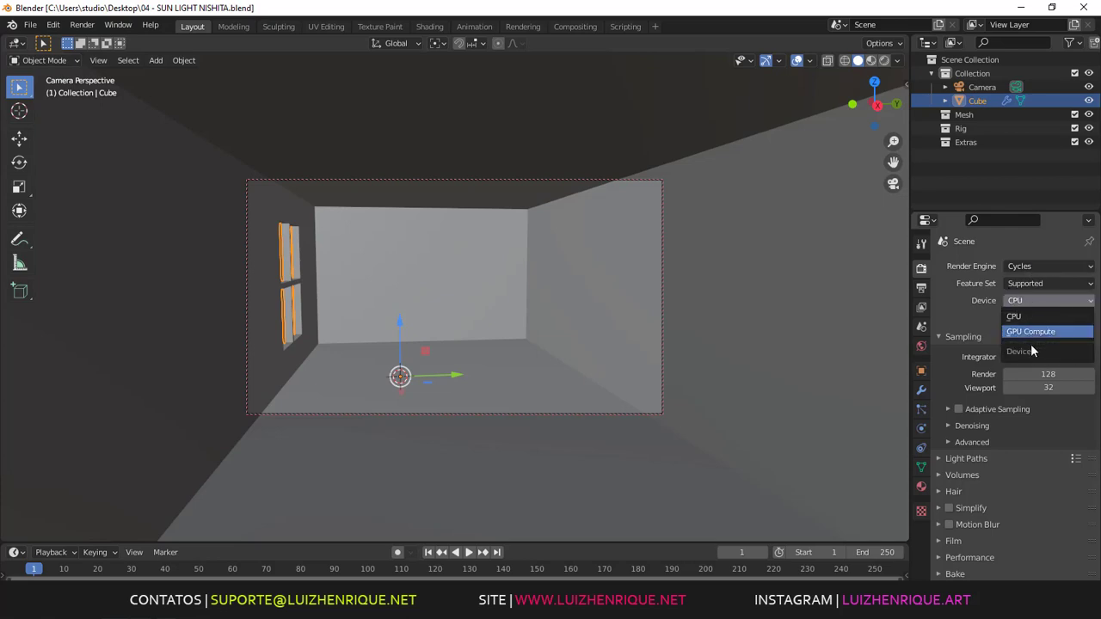
left_click(1023, 331)
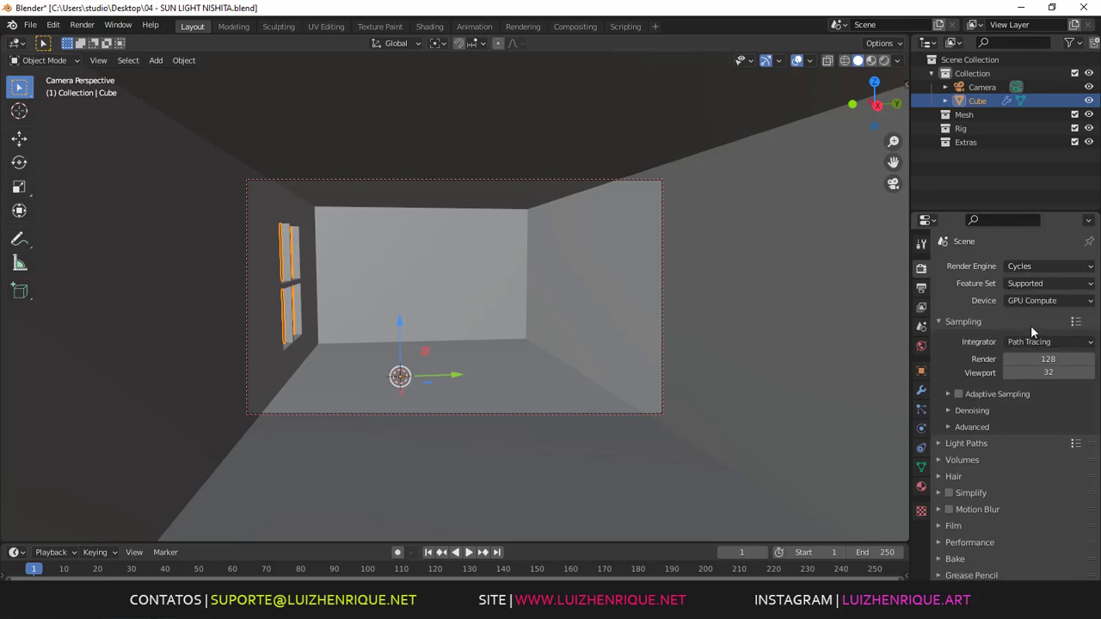
left_click(53, 24)
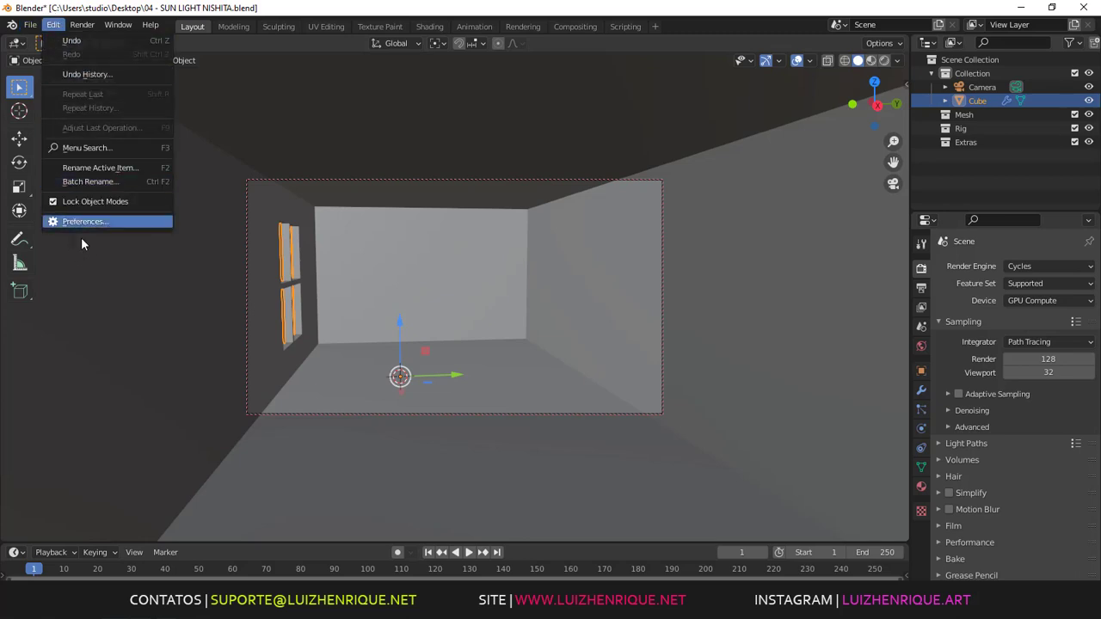
left_click(107, 223)
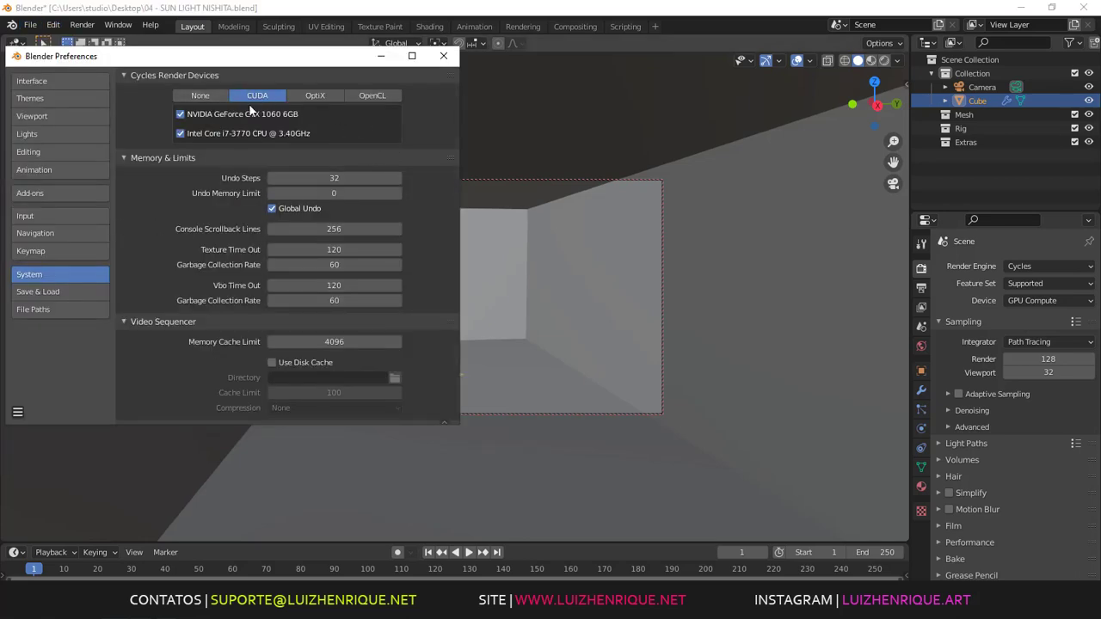
left_click(443, 56)
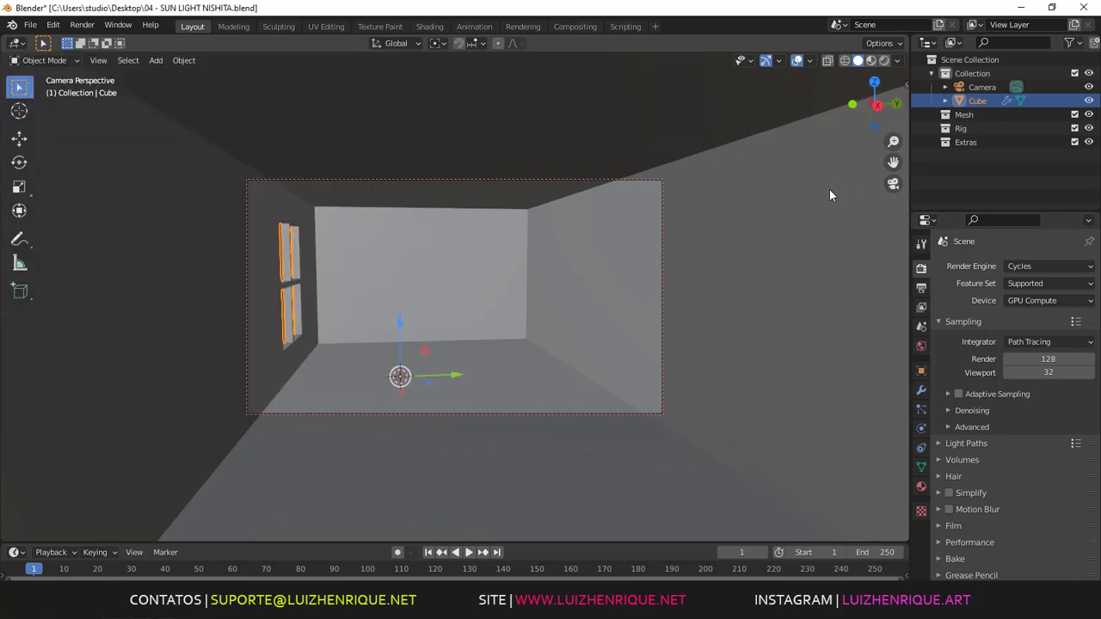
- Set the output resolution percentage to 50%
left_click(921, 289)
left_click(1056, 309)
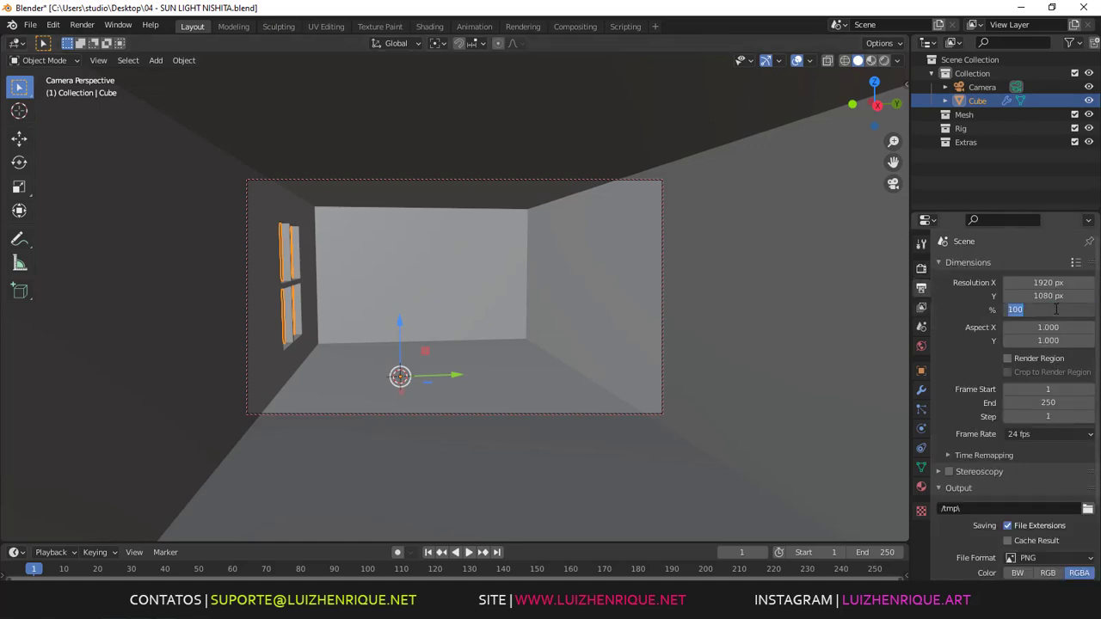
type("50")
key("Return")
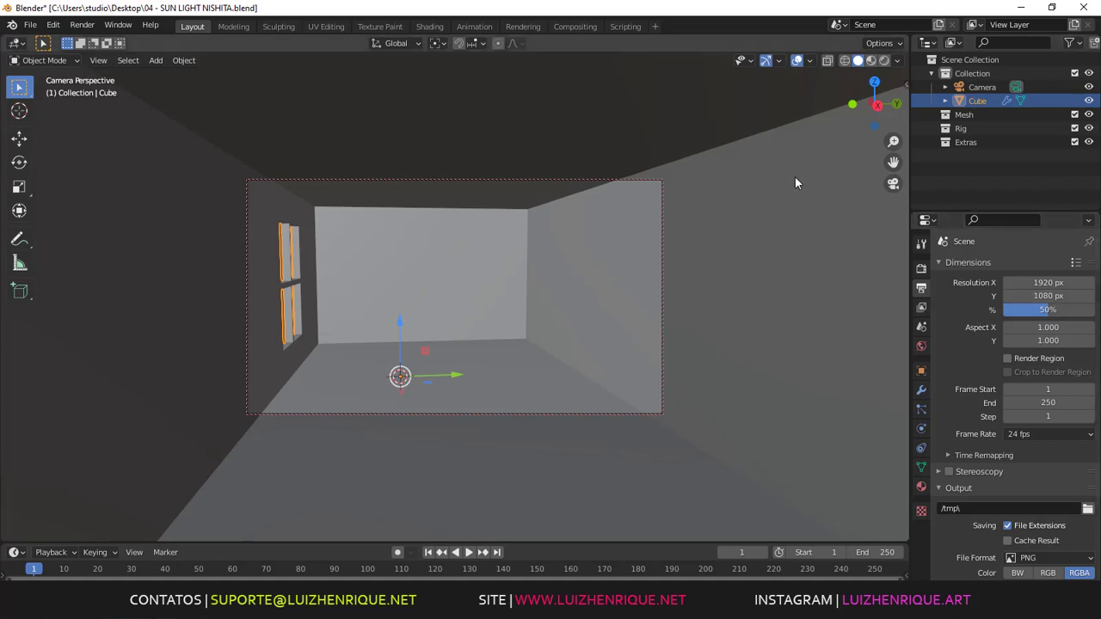
- Check the viewport's view lock settings and render a test image of the unlit room, closing the result
key("n")
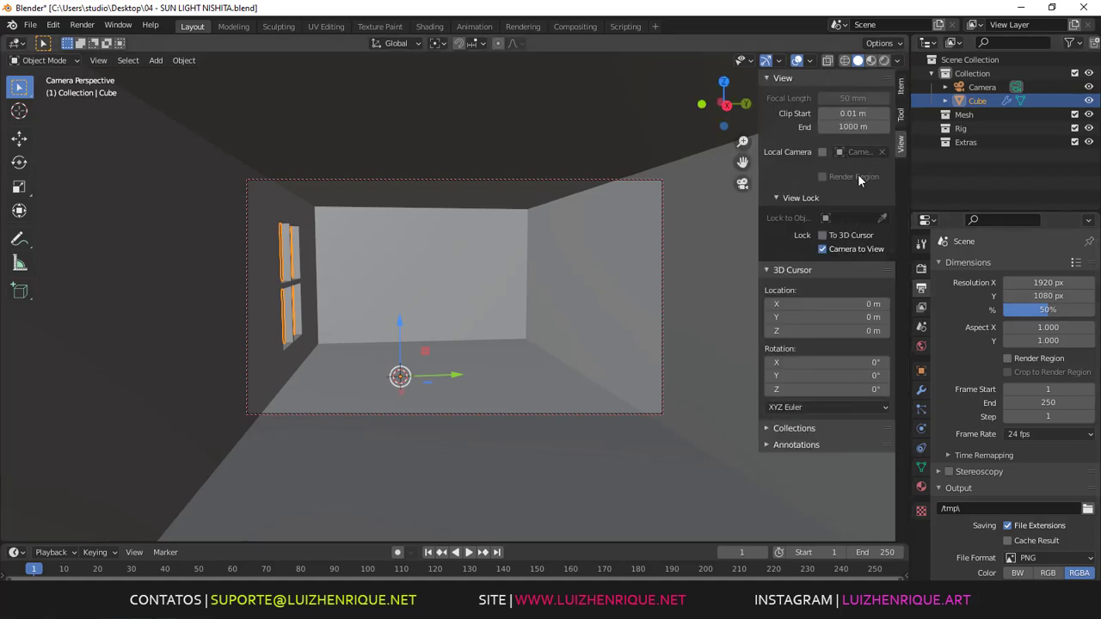
key("n")
key("n")
key("n")
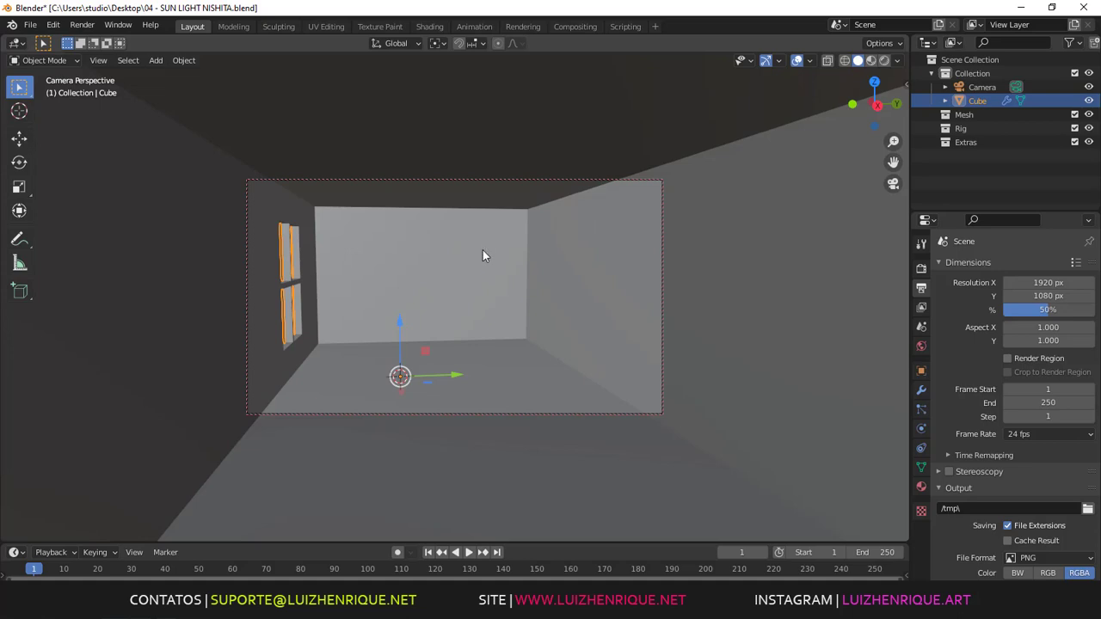
key("F12")
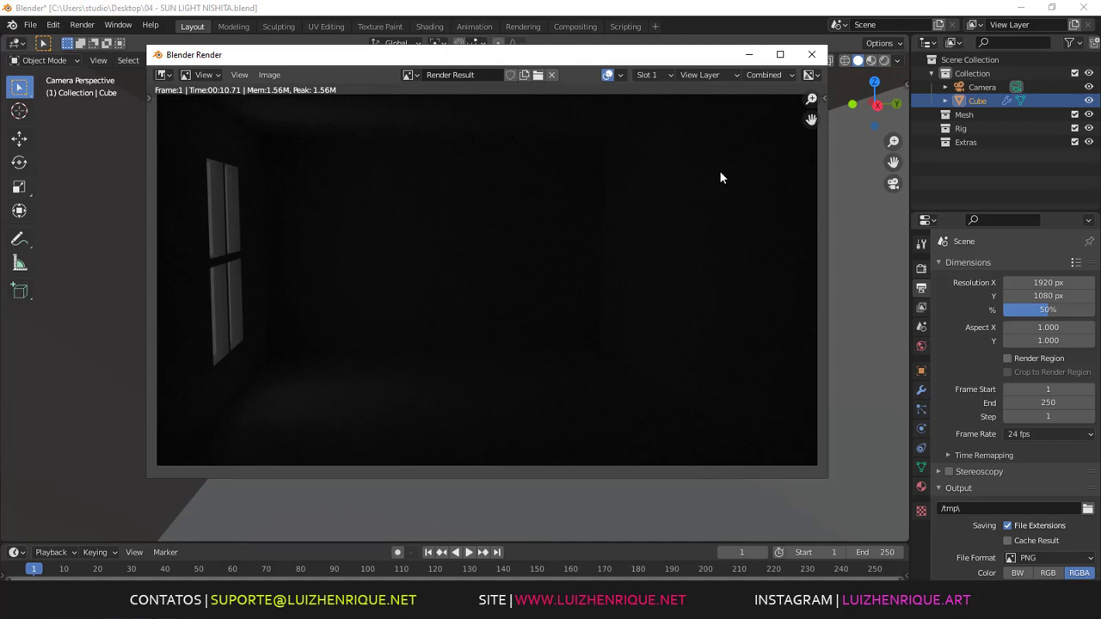
left_click(809, 57)
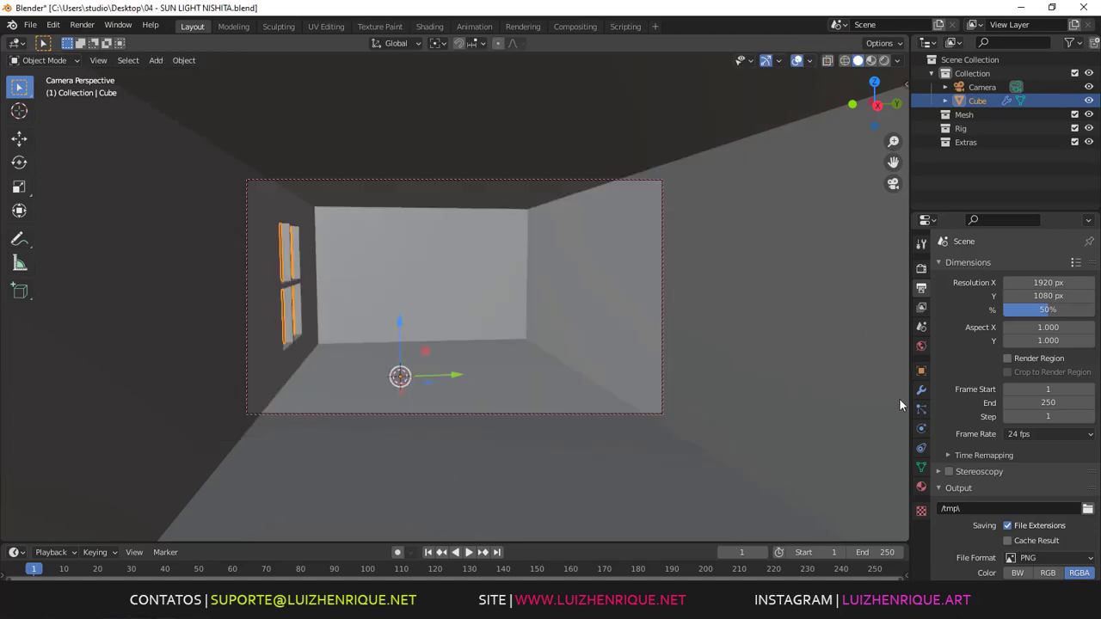
- Assign a Nishita Sky Texture to the world background color
left_click(920, 347)
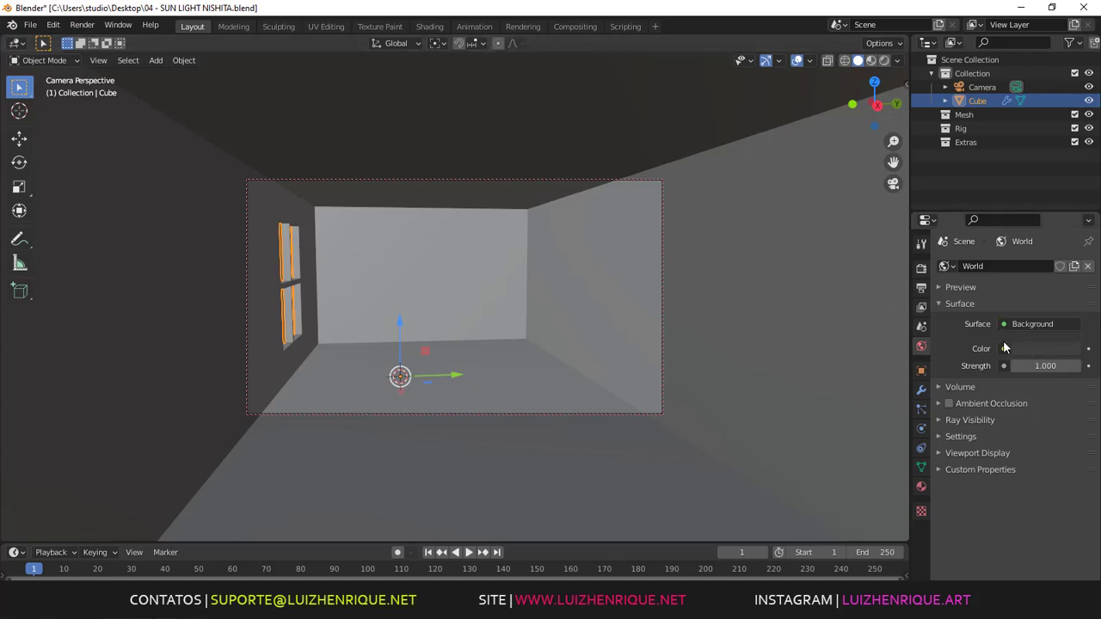
left_click(1039, 349)
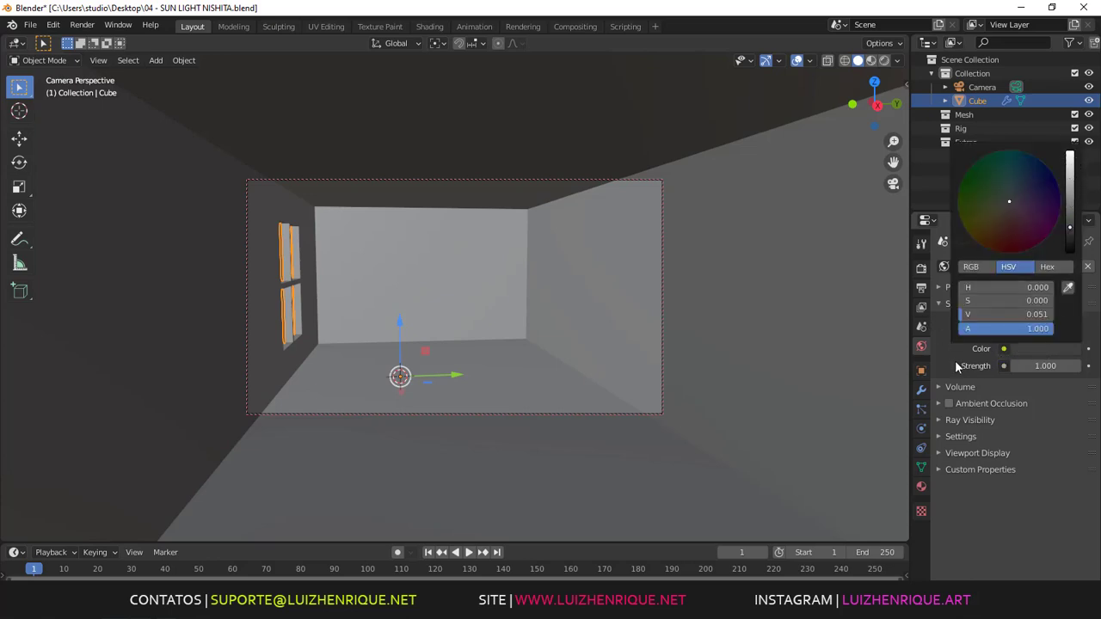
left_click(1003, 349)
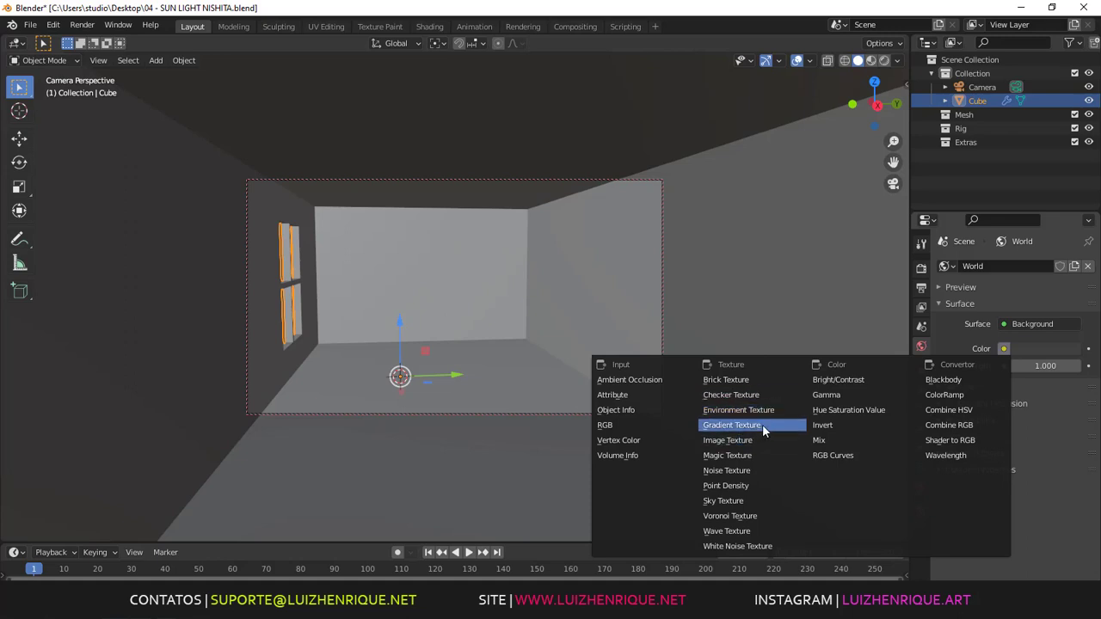
left_click(728, 502)
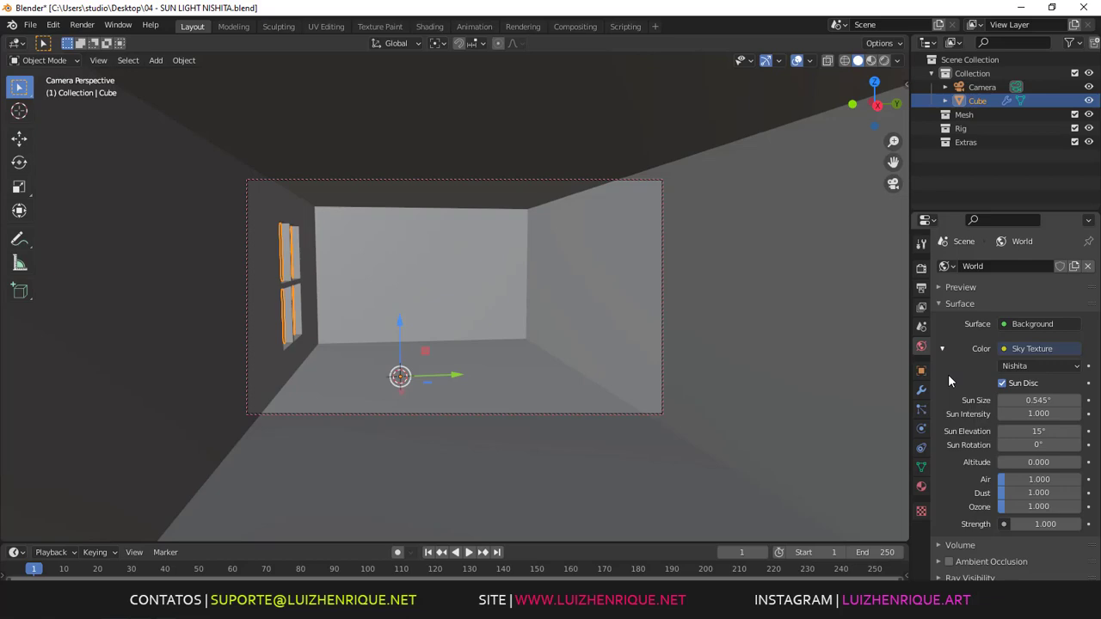
- Preview the sky lighting in rendered shading, return to material preview, and render a test image of the room
left_click(886, 62)
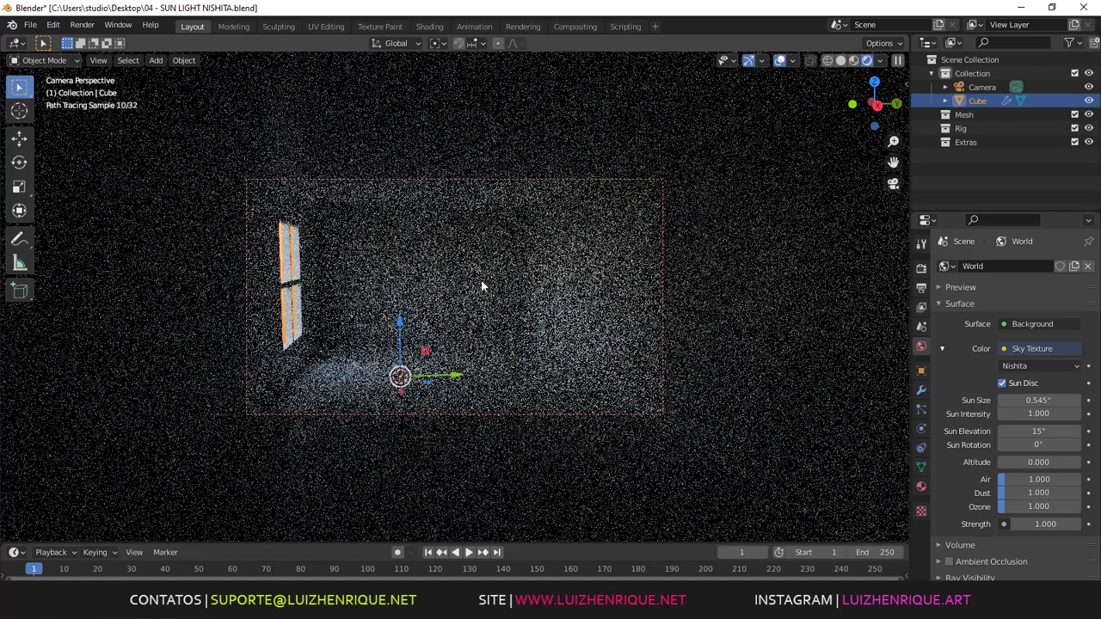
left_click(853, 60)
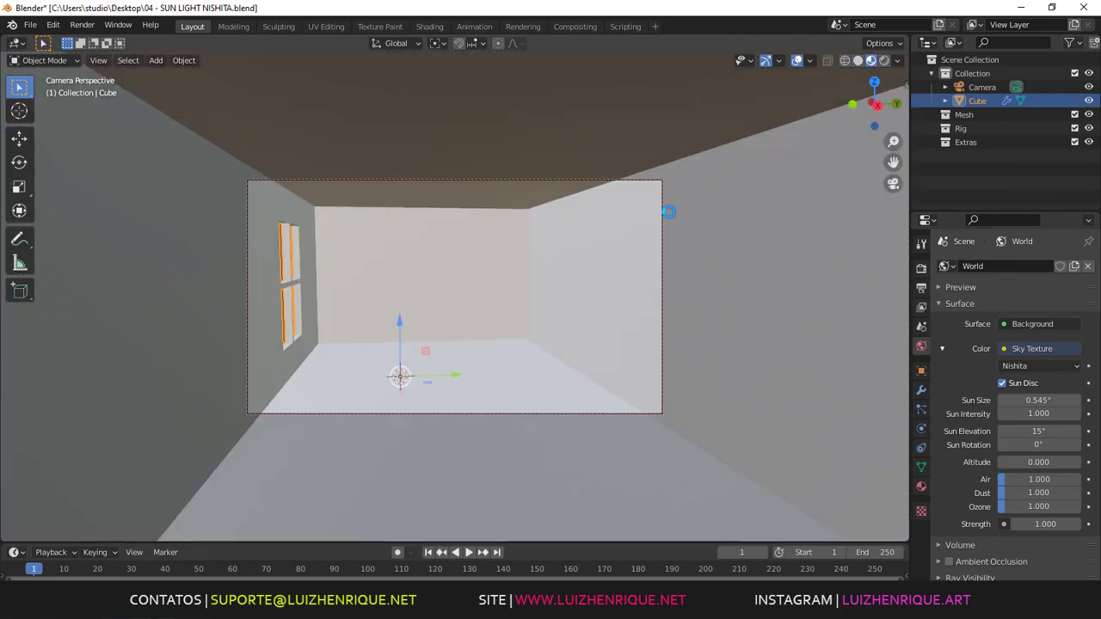
key("F12")
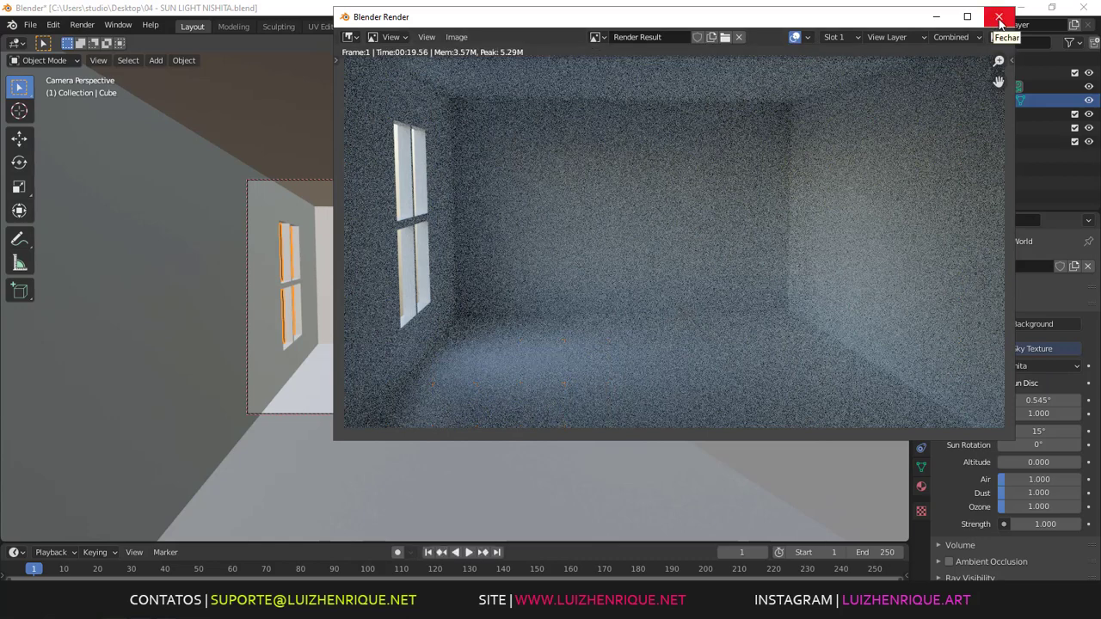
left_click(999, 18)
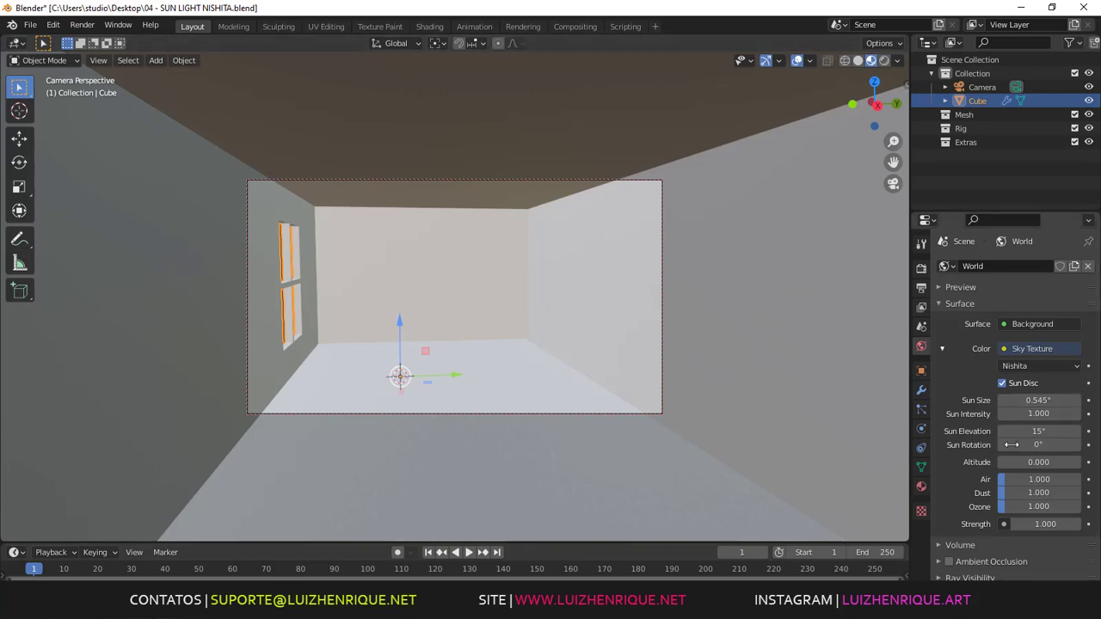
- Show the world's shader nodes in the Shading workspace
left_click(429, 27)
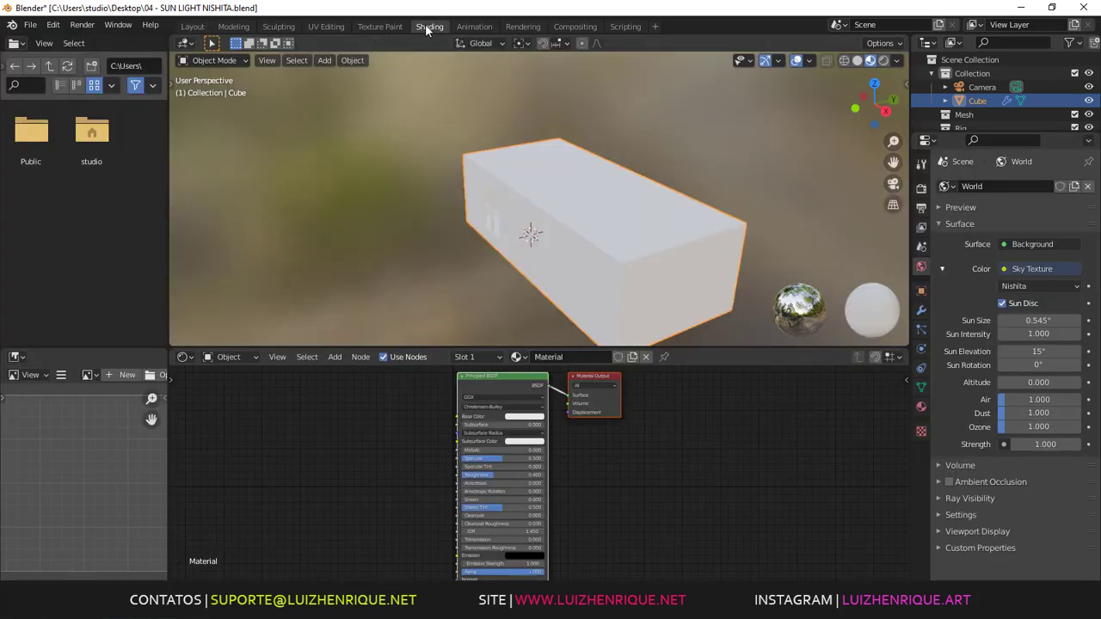
left_click(233, 356)
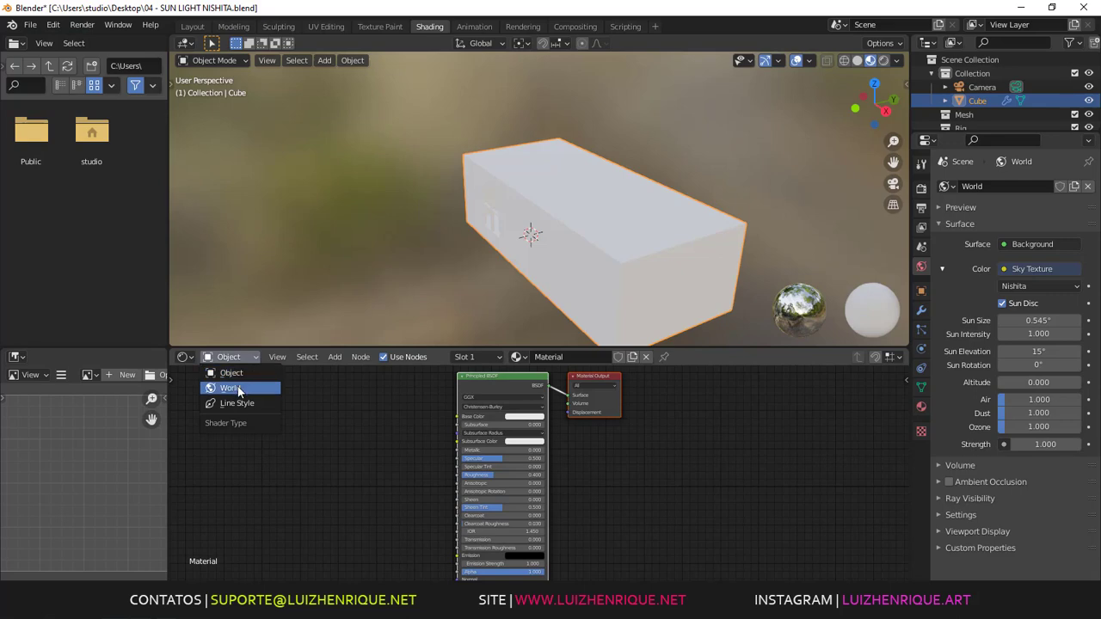
left_click(238, 388)
scroll(537, 408, "up", 4)
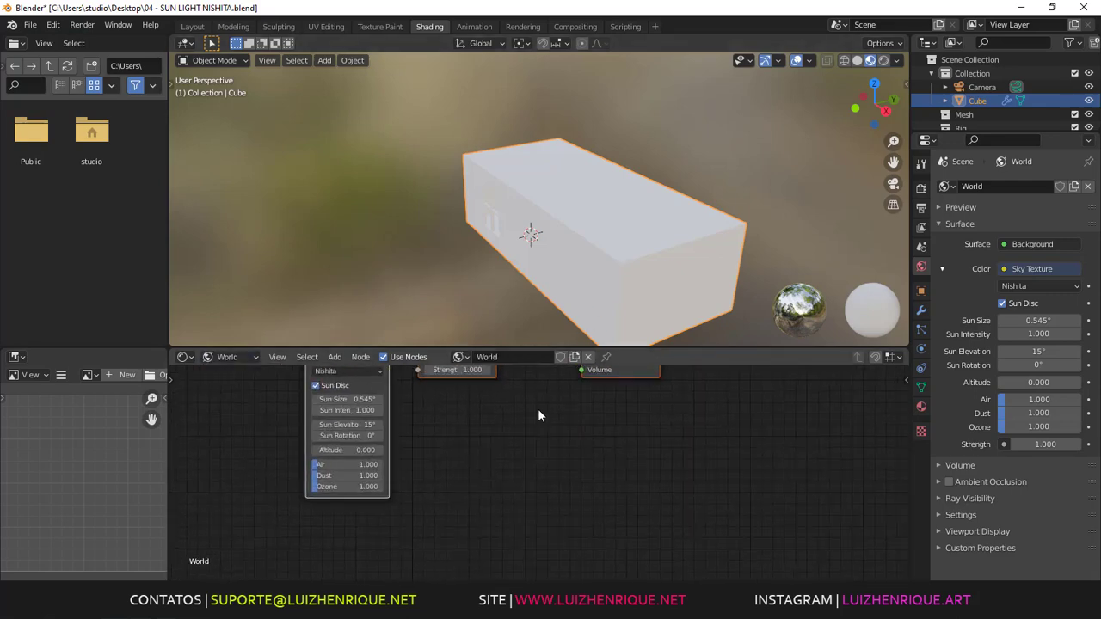
middle_click_drag(537, 409, 595, 468)
scroll(595, 468, "up", 2)
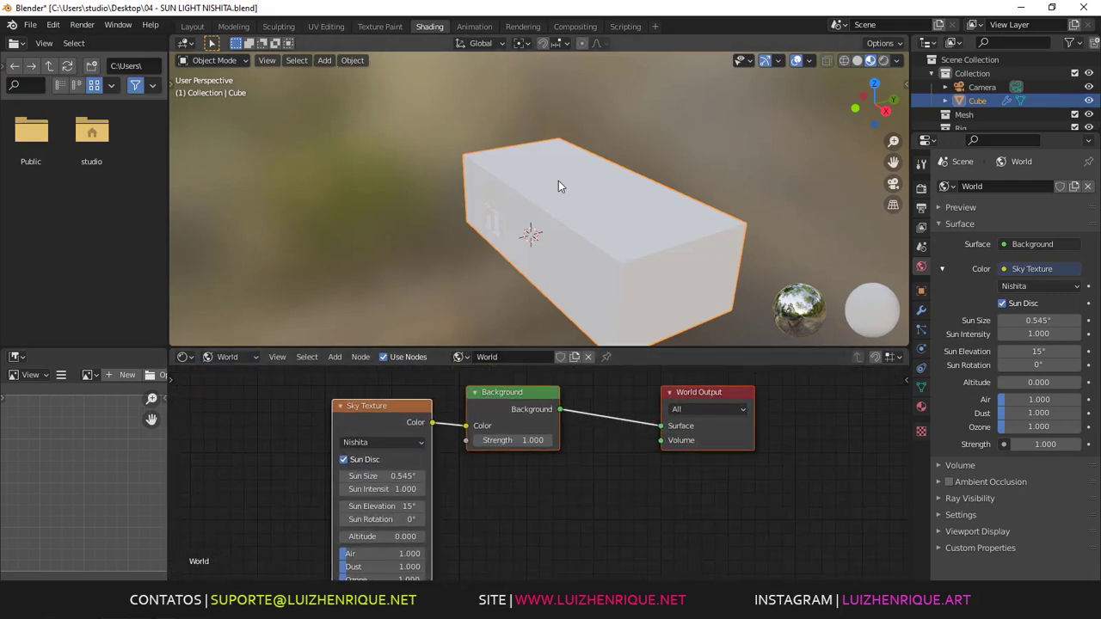
- Show the room through the camera in rendered shading, with the Sky Texture node's settings in view
key("KP_0")
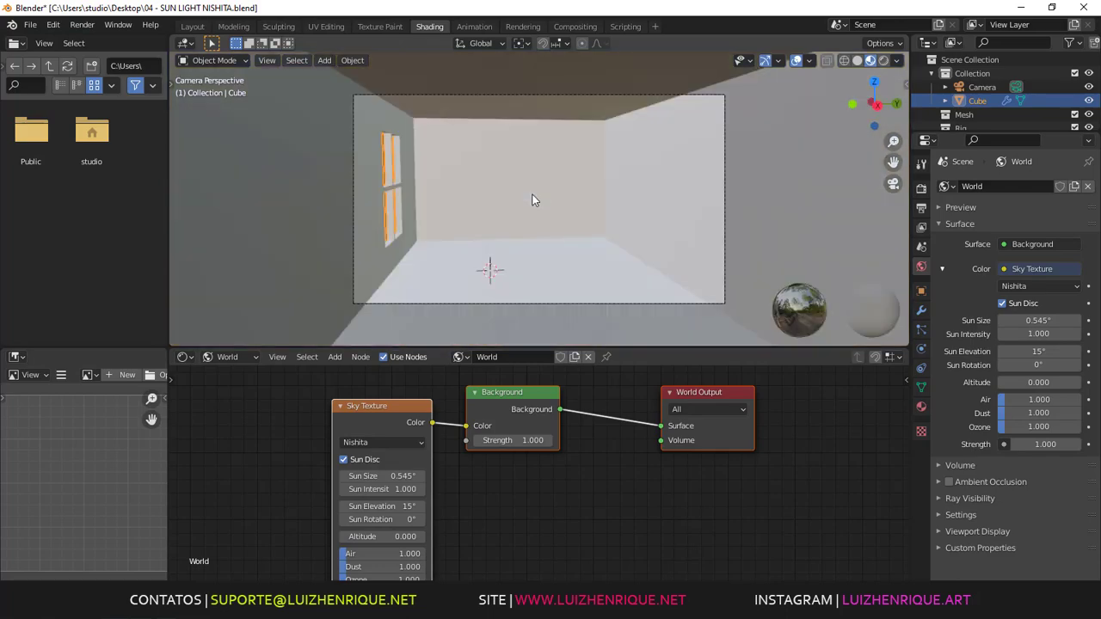
left_click(883, 60)
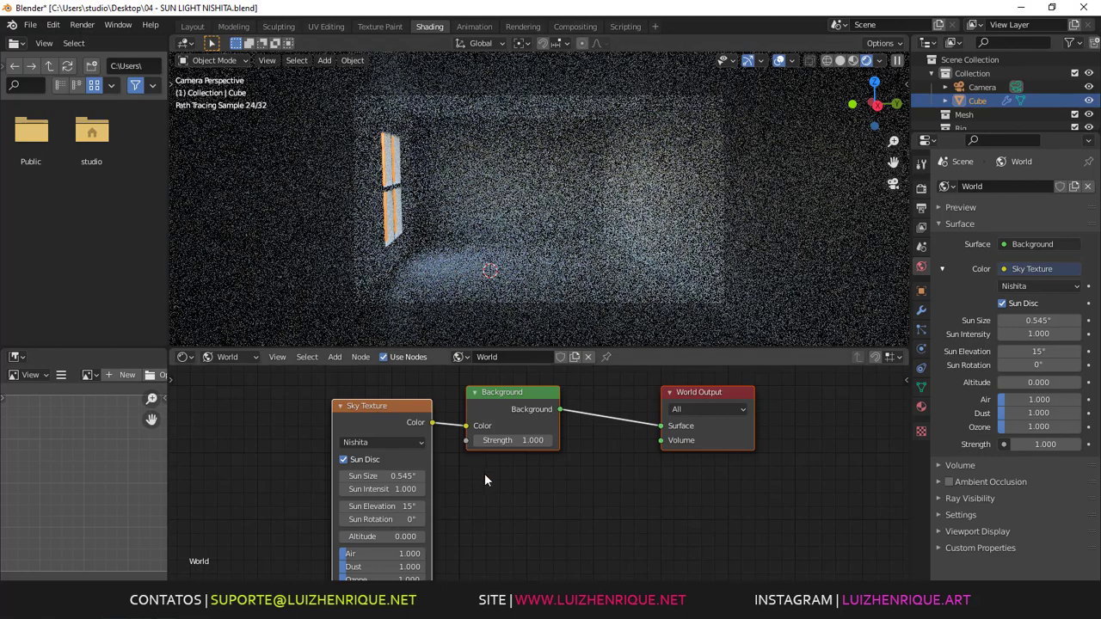
scroll(512, 445, "up", 2)
middle_click_drag(567, 404, 565, 415)
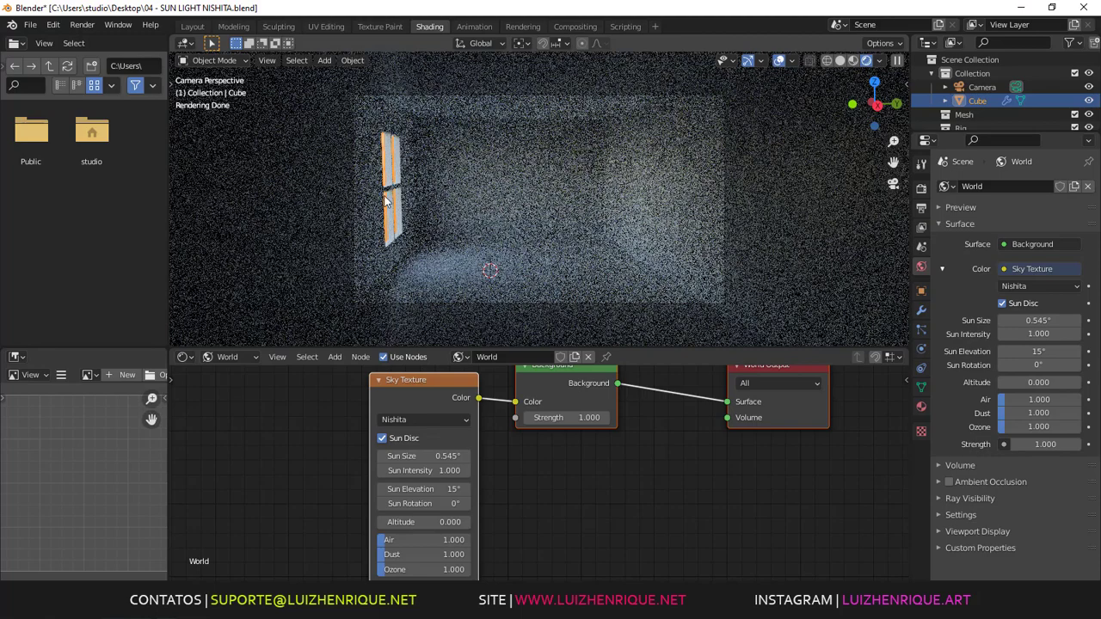
- Aim the sun through the window by setting the Sky Texture's sun rotation to 192° and sun elevation to 14°
left_click_drag(417, 505, 581, 484)
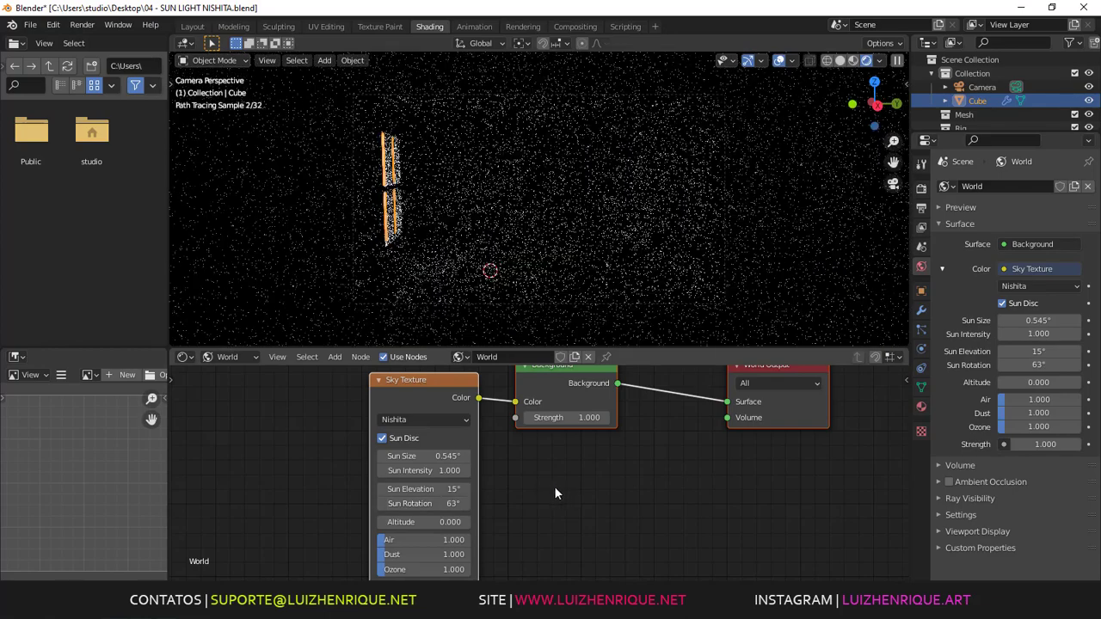
left_click_drag(430, 503, 705, 481)
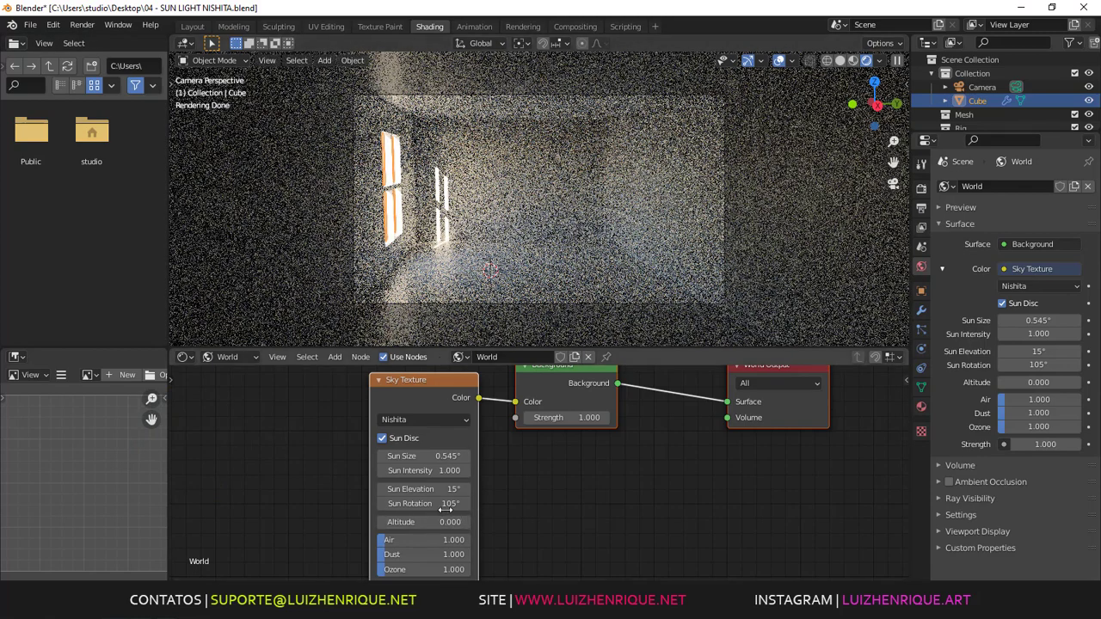
left_click_drag(499, 499, 562, 499)
left_click_drag(436, 504, 652, 492)
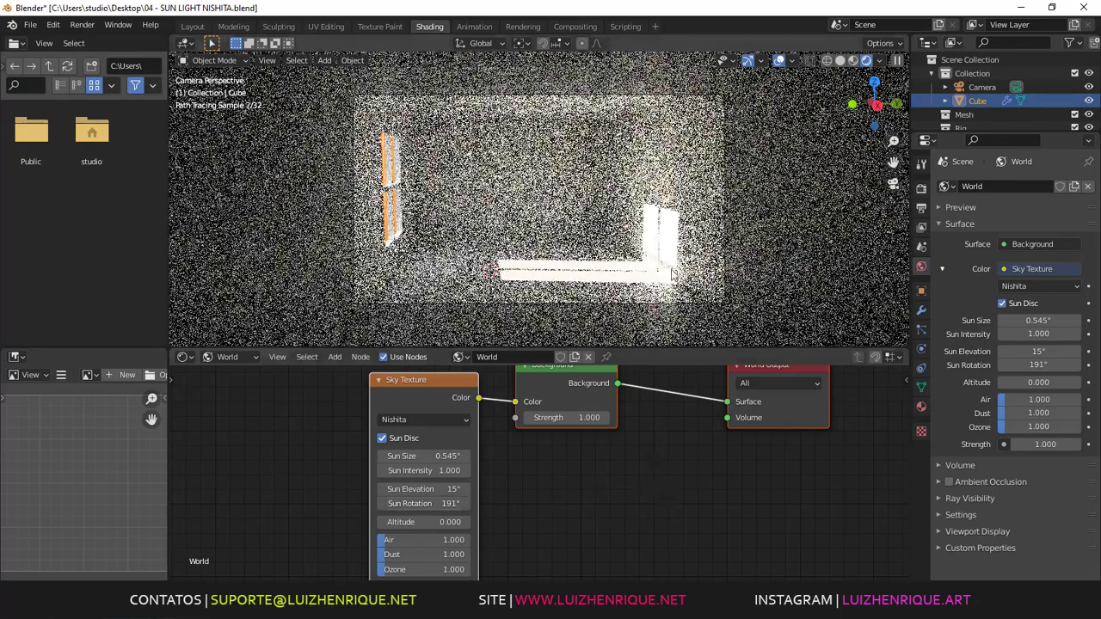
left_click_drag(466, 492, 427, 489)
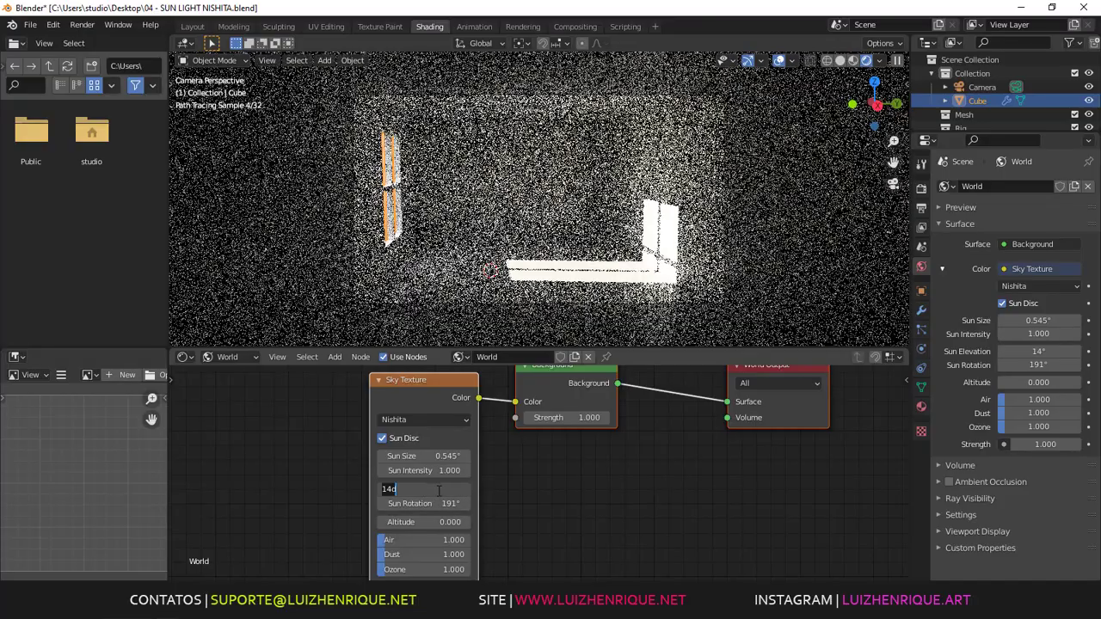
left_click_drag(430, 504, 466, 507)
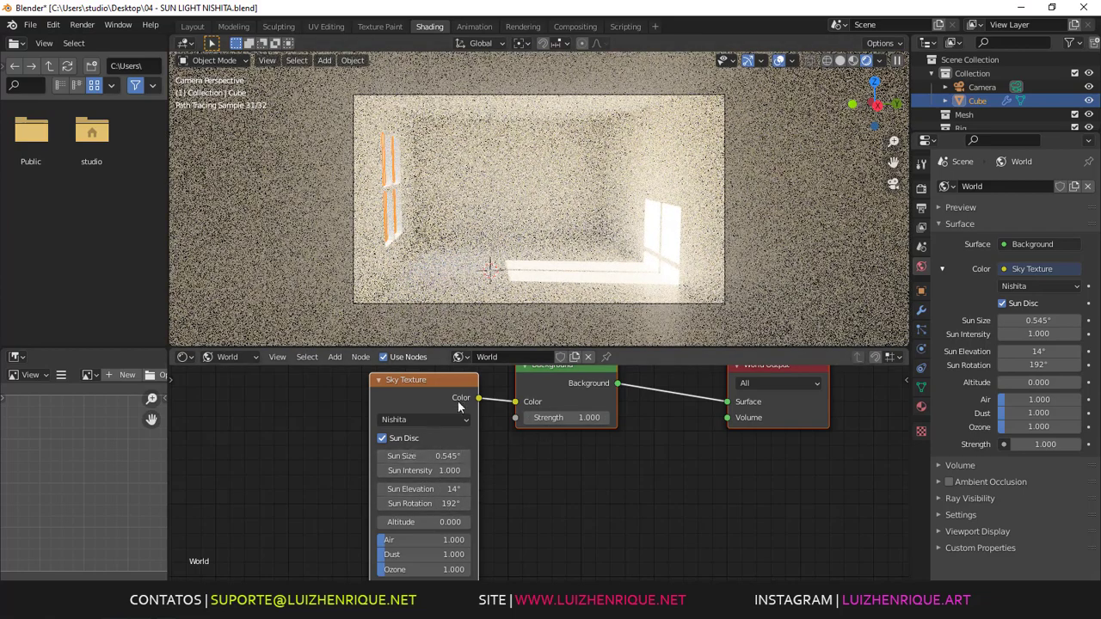
- Return to the Layout workspace and view the room's exterior and sky outside the camera in rendered shading
left_click(191, 26)
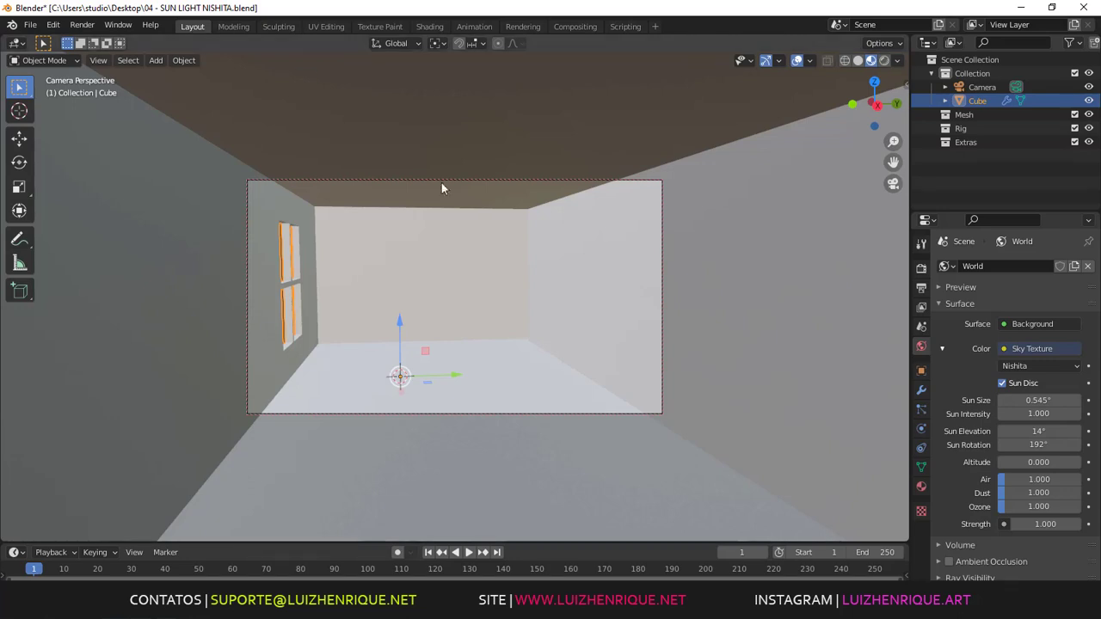
mouse_move(478, 290)
middle_mouse_down()
mouse_move(477, 255)
mouse_move(478, 277)
middle_mouse_up()
scroll(472, 290, "up", 2)
scroll(479, 282, "down", 6)
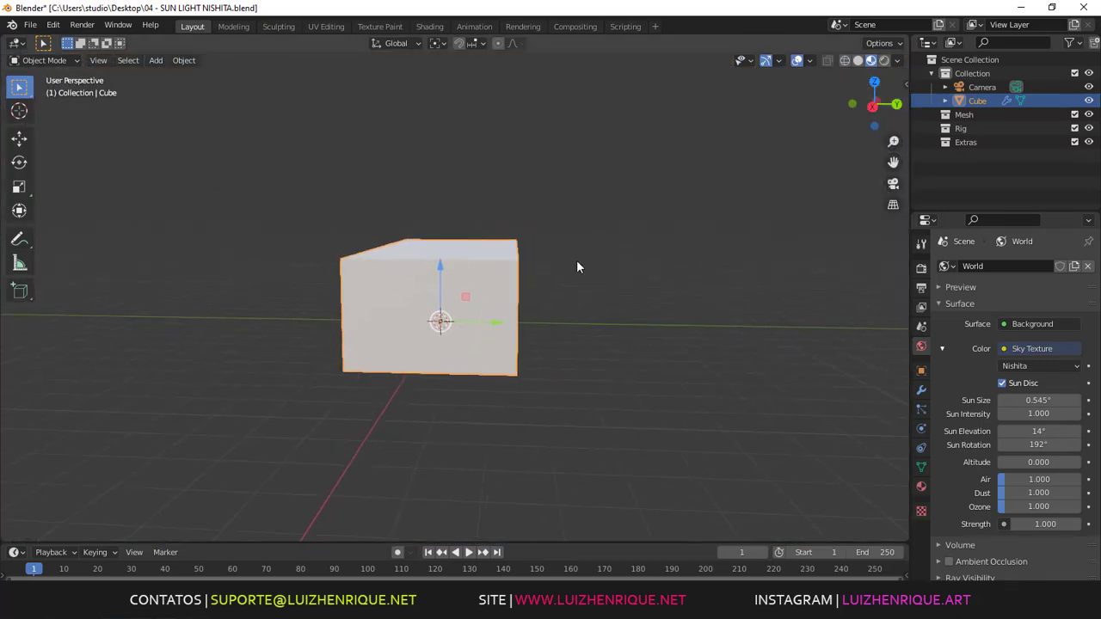
left_click(882, 61)
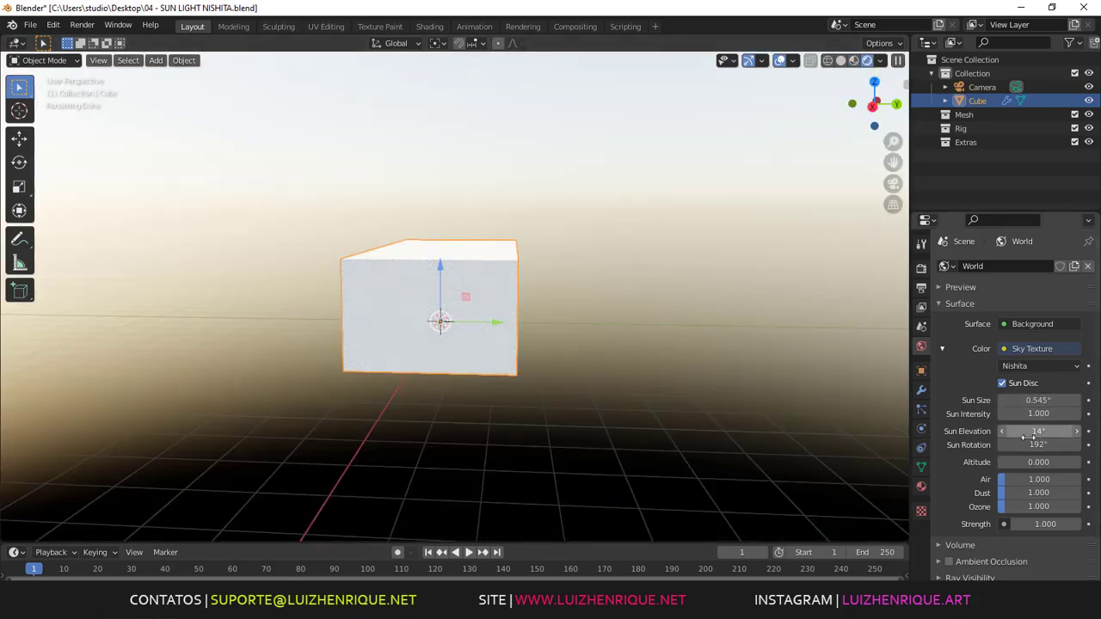
middle_click_drag(570, 215, 607, 215)
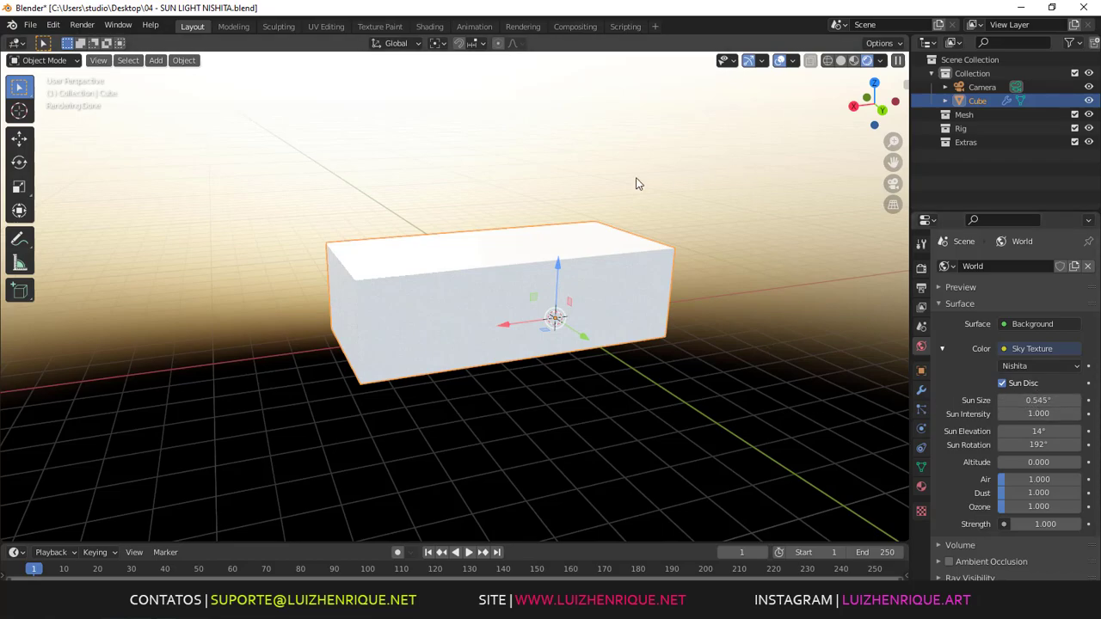
middle_click_drag(668, 167, 660, 222)
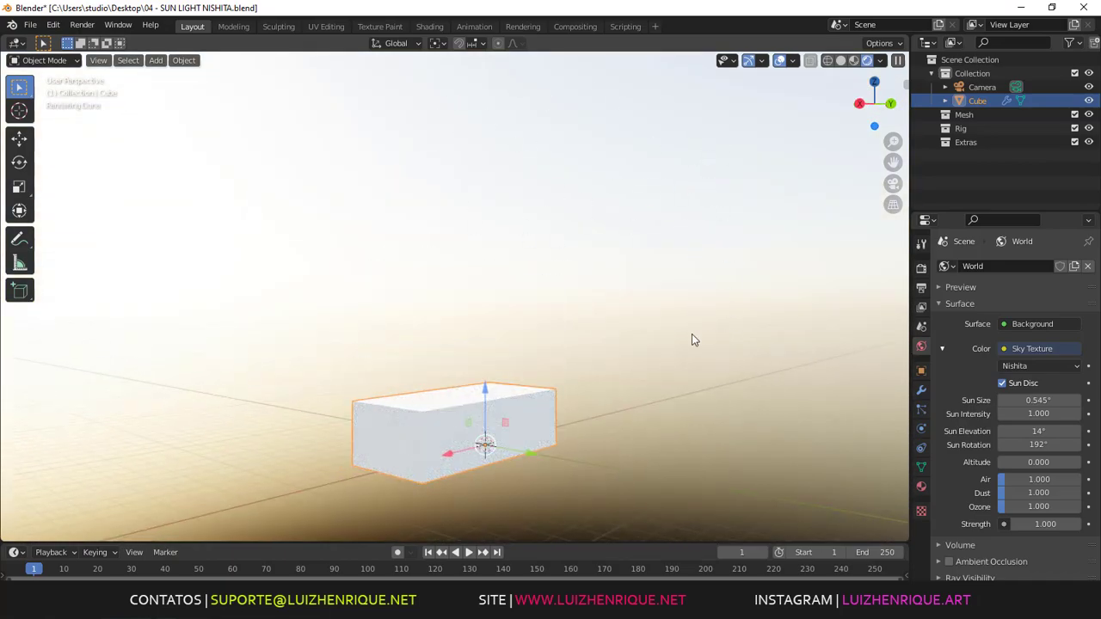
middle_click_drag(690, 339, 705, 378)
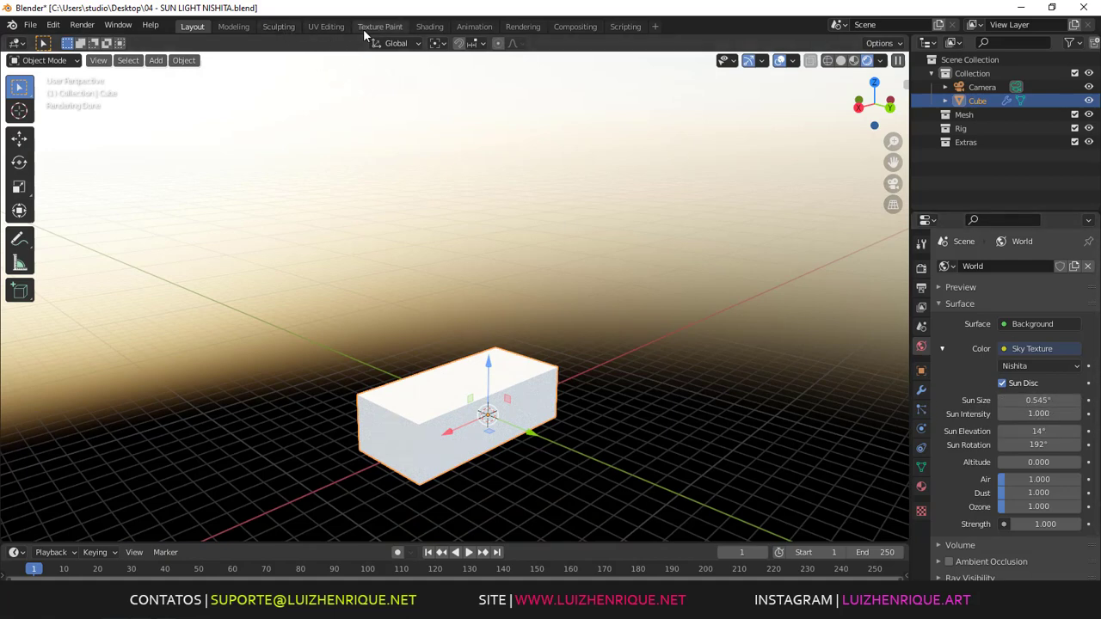
- In the Shading workspace, set the Sky Texture's sun size to 1° and sun elevation to 13°
left_click(433, 27)
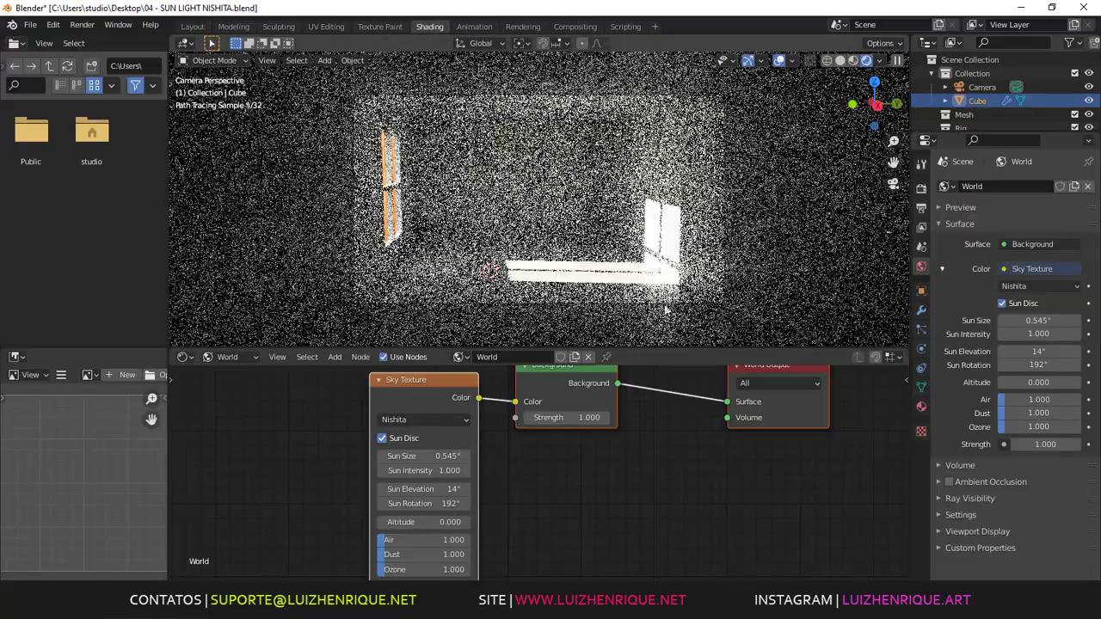
double_click(460, 455)
type("1")
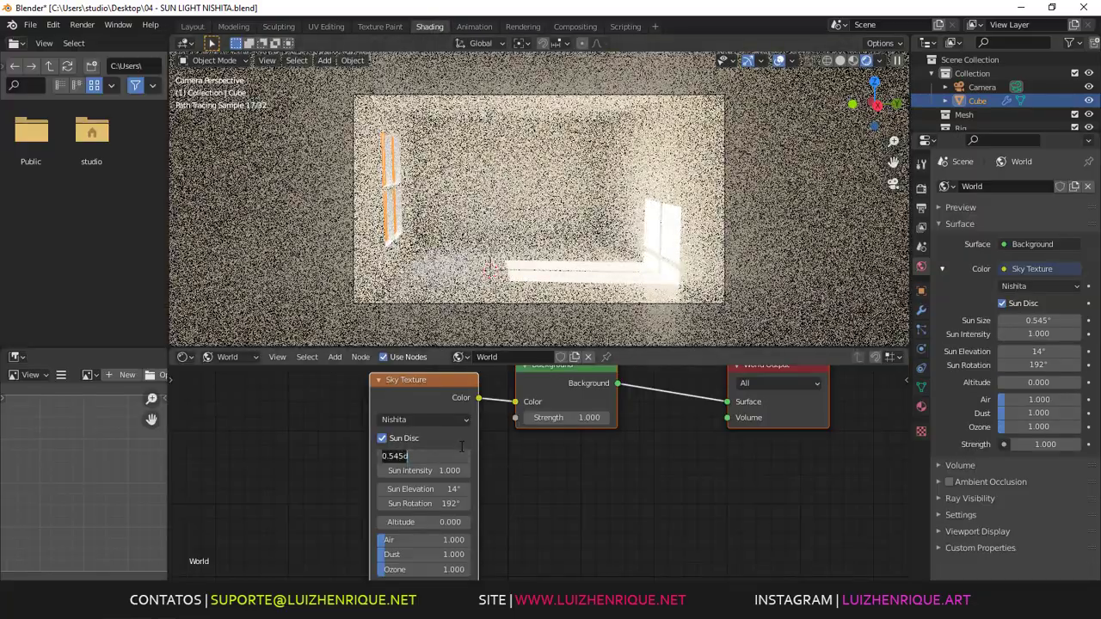
key("Return")
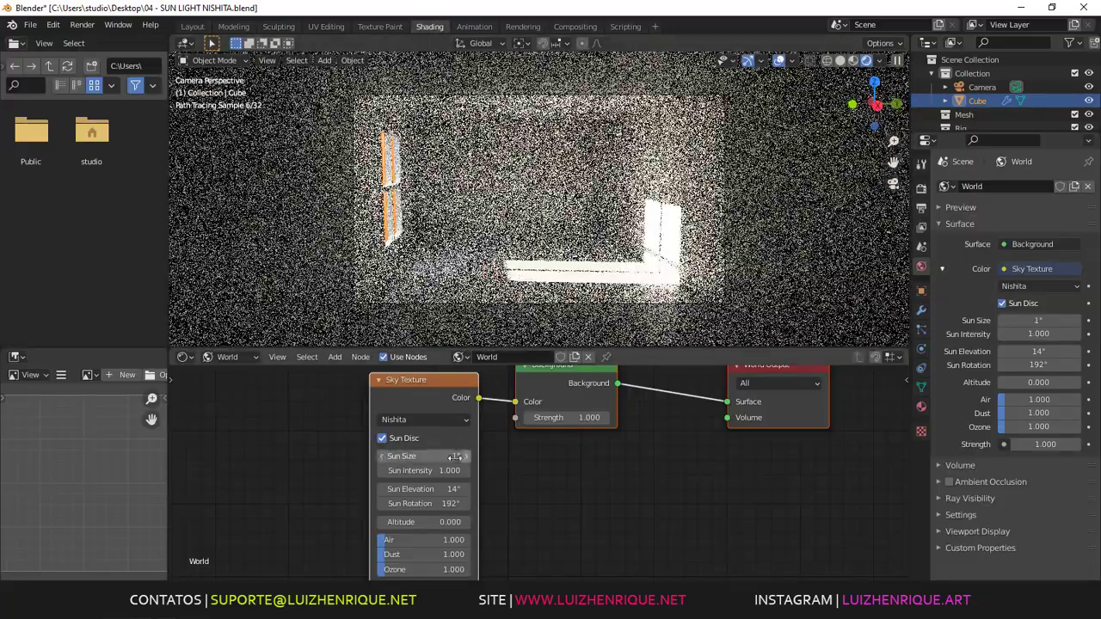
double_click(436, 489)
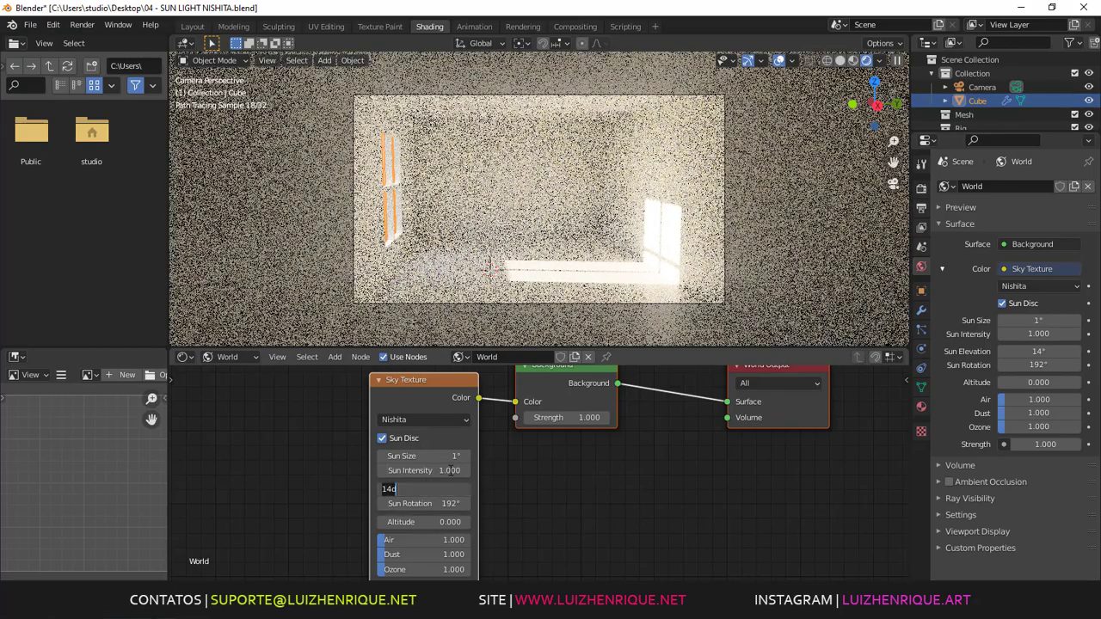
type("13")
key("Return")
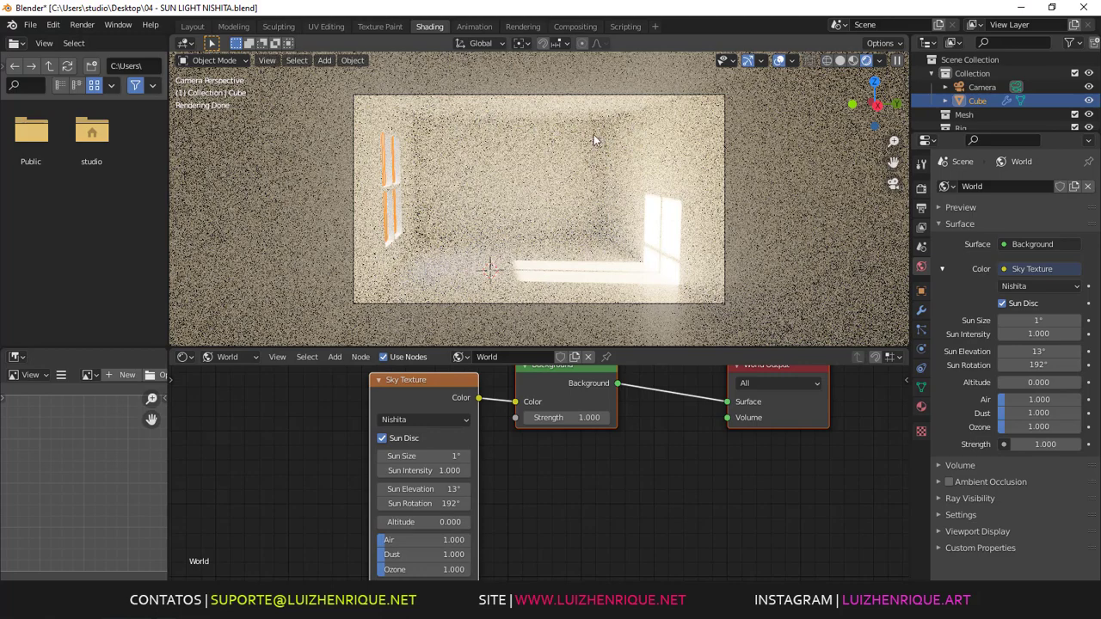
- Set the Sky Texture's ozone to 4 and its sun intensity to 0.2
left_click(414, 569)
type("4")
key("Return")
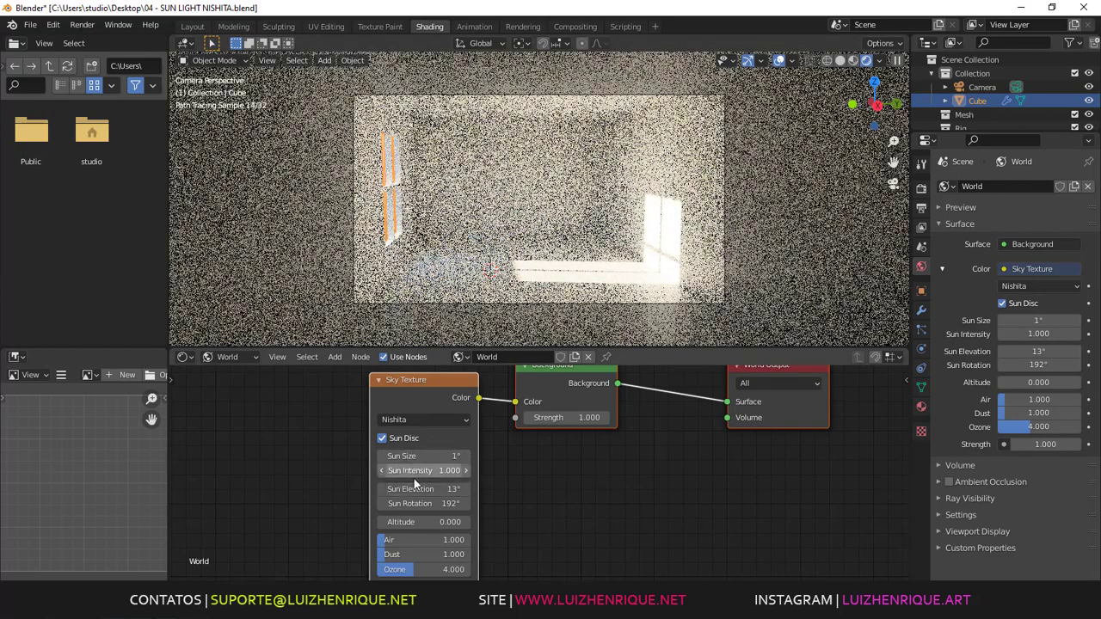
left_click(418, 471)
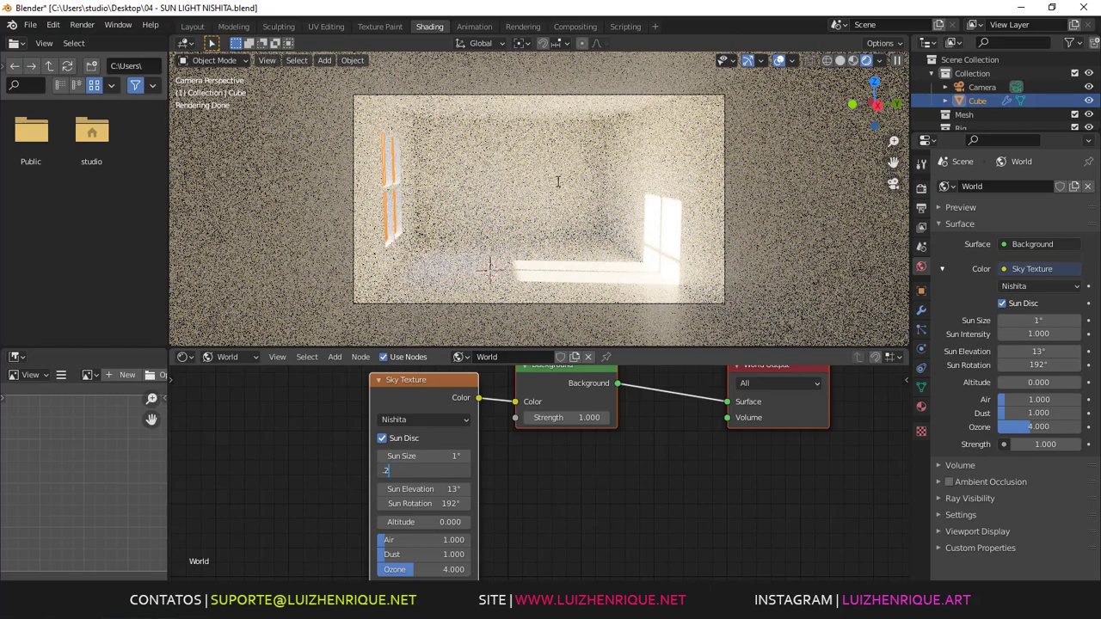
type(".2")
key("Return")
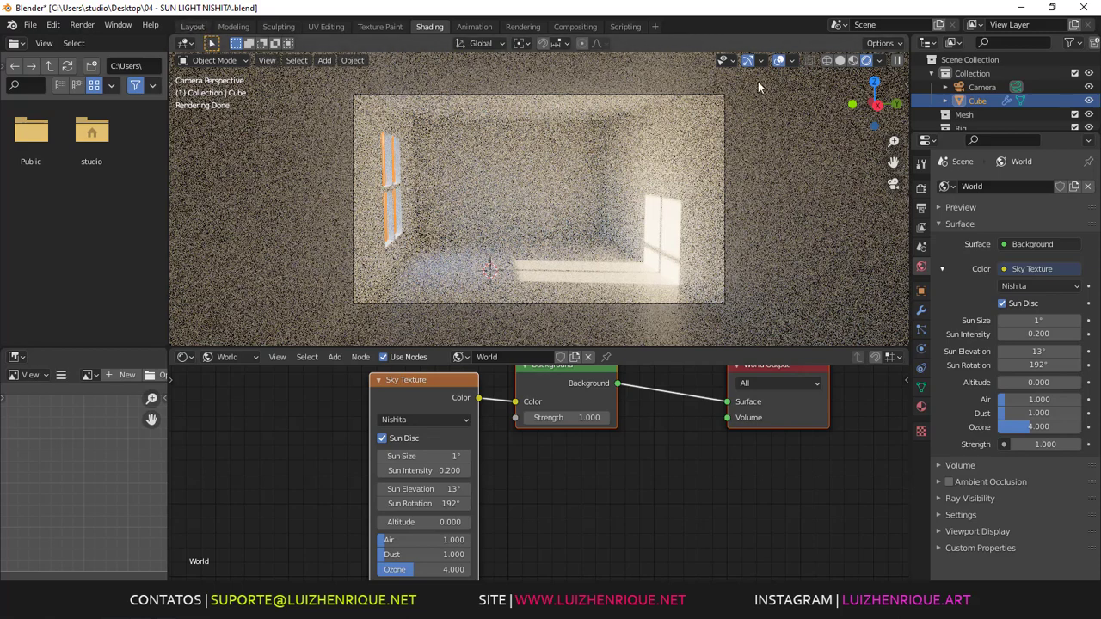
- Switch the viewports of the Shading and Layout workspaces to Material Preview shading, ending in Layout
left_click(852, 60)
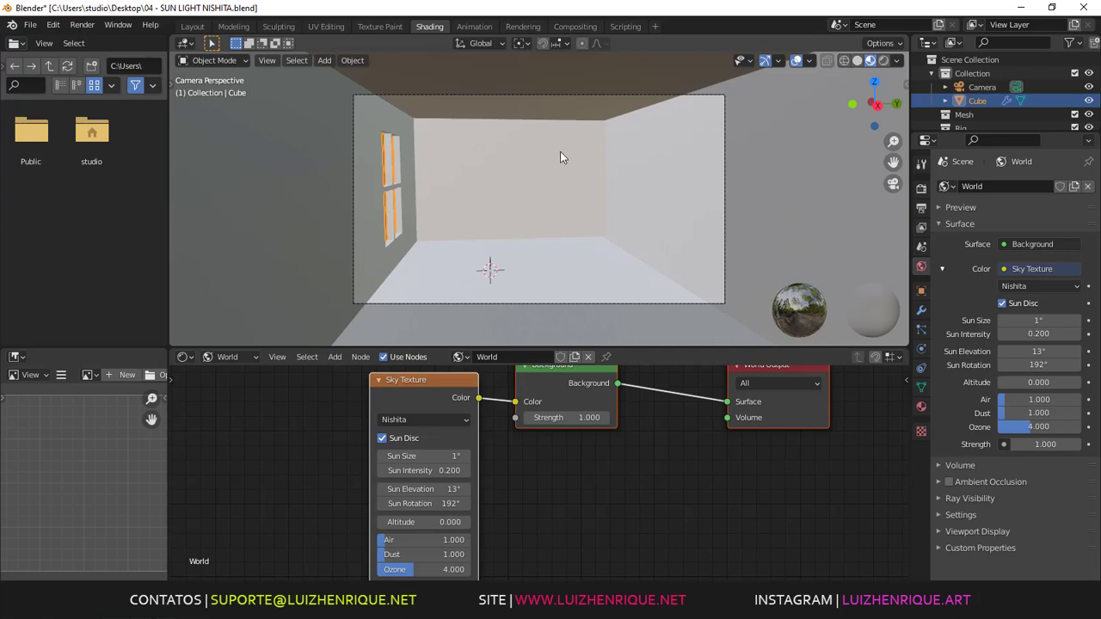
left_click(193, 26)
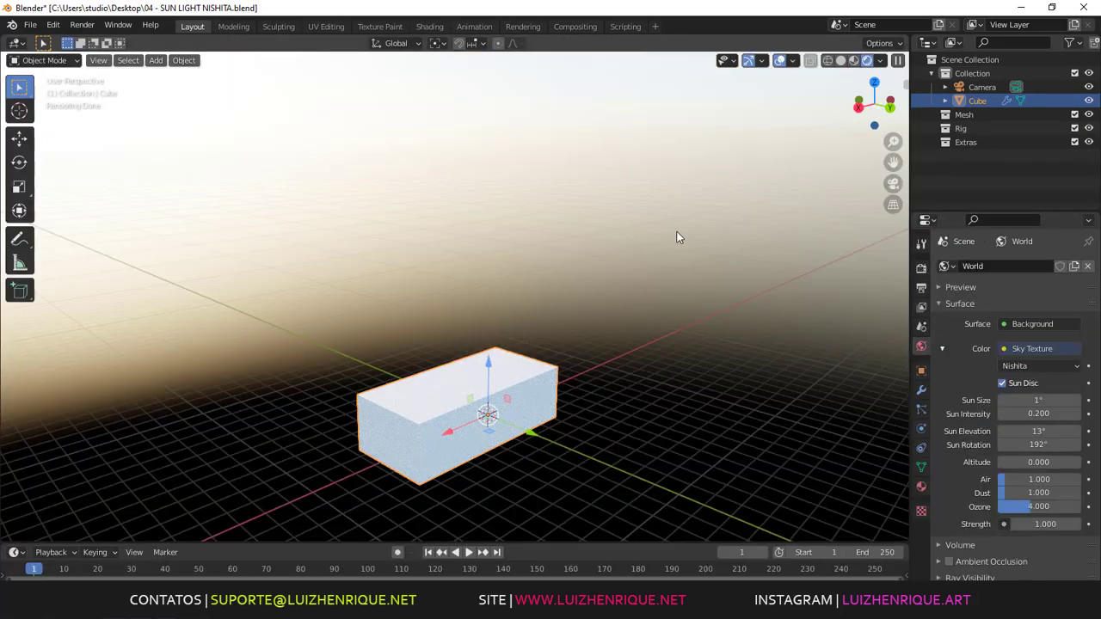
left_click(840, 61)
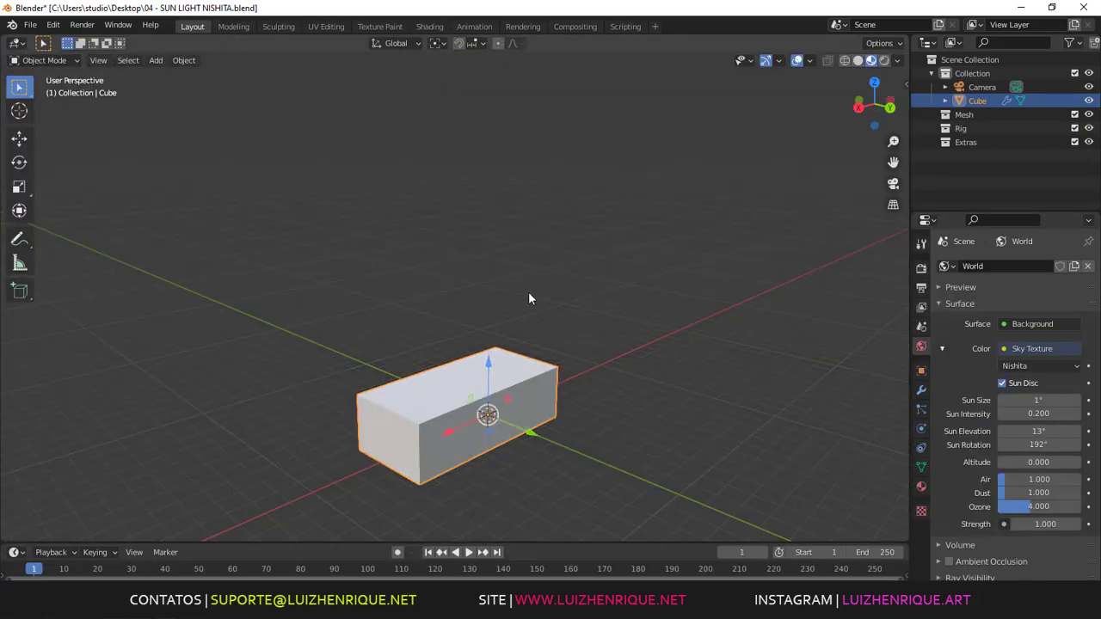
- Add a cube at the 3D cursor beside the room's window and scale it up about 2.4 times
left_click(481, 308)
middle_click_drag(481, 308, 609, 319)
scroll(613, 307, "up", 3)
middle_click_drag(506, 404, 547, 339, "shift")
scroll(514, 292, "down", 2)
middle_click_drag(515, 353, 528, 291, "shift")
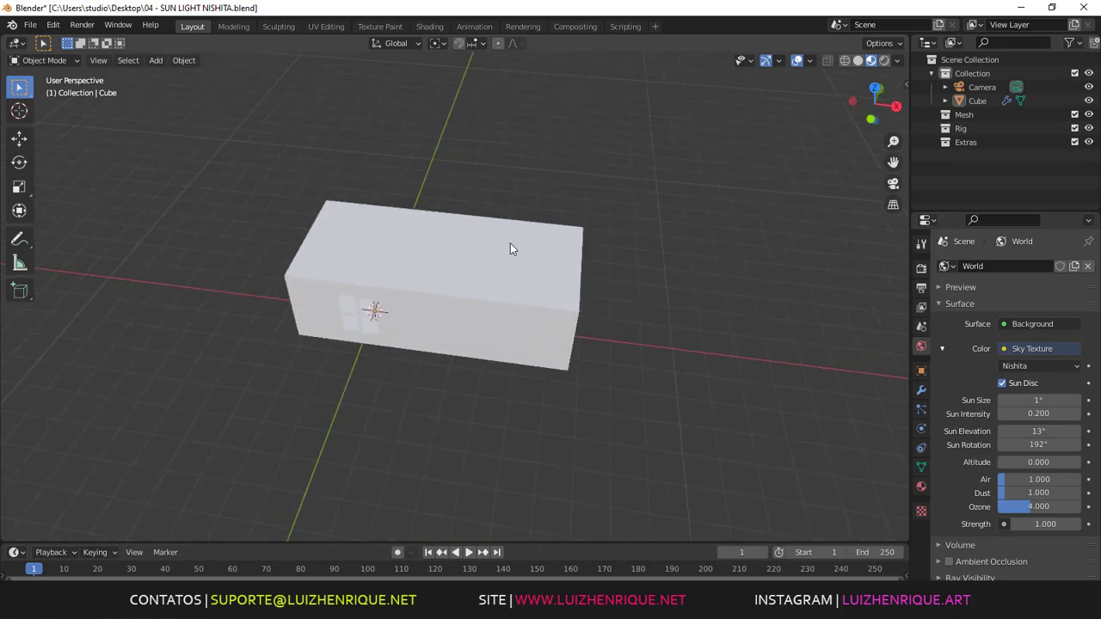
key("shift+a")
mouse_move(514, 241)
left_click(565, 257)
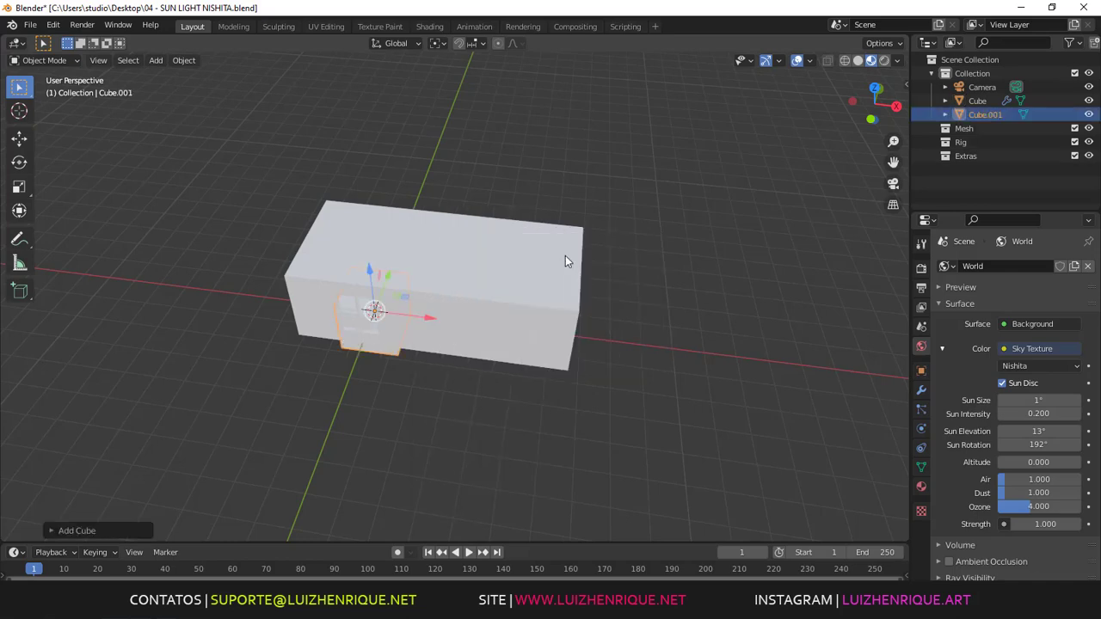
middle_click_drag(565, 255, 476, 255)
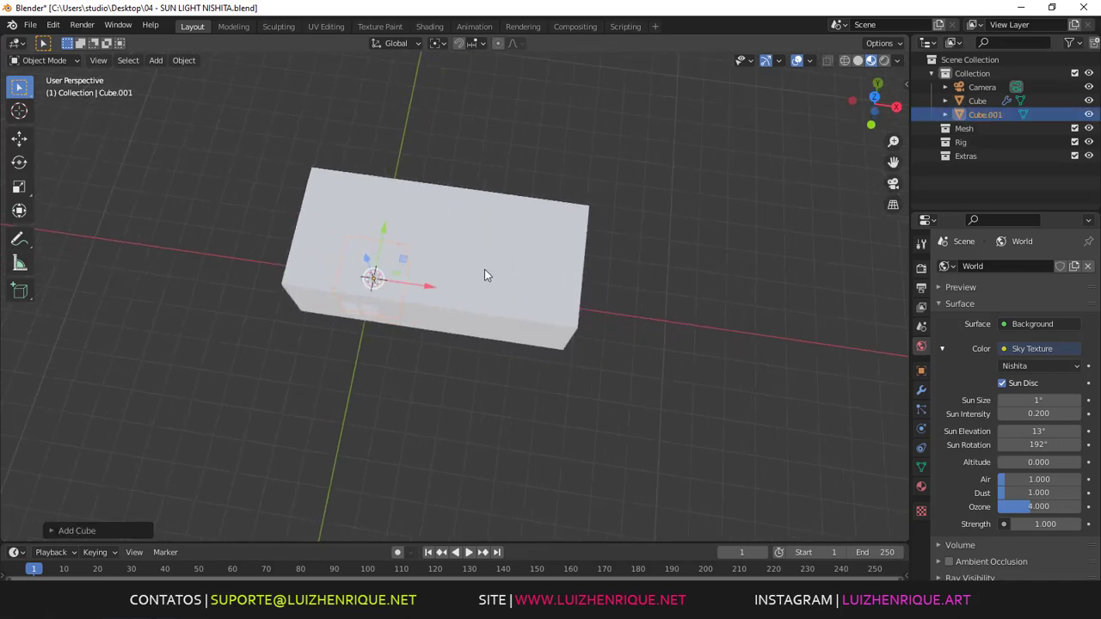
key("s")
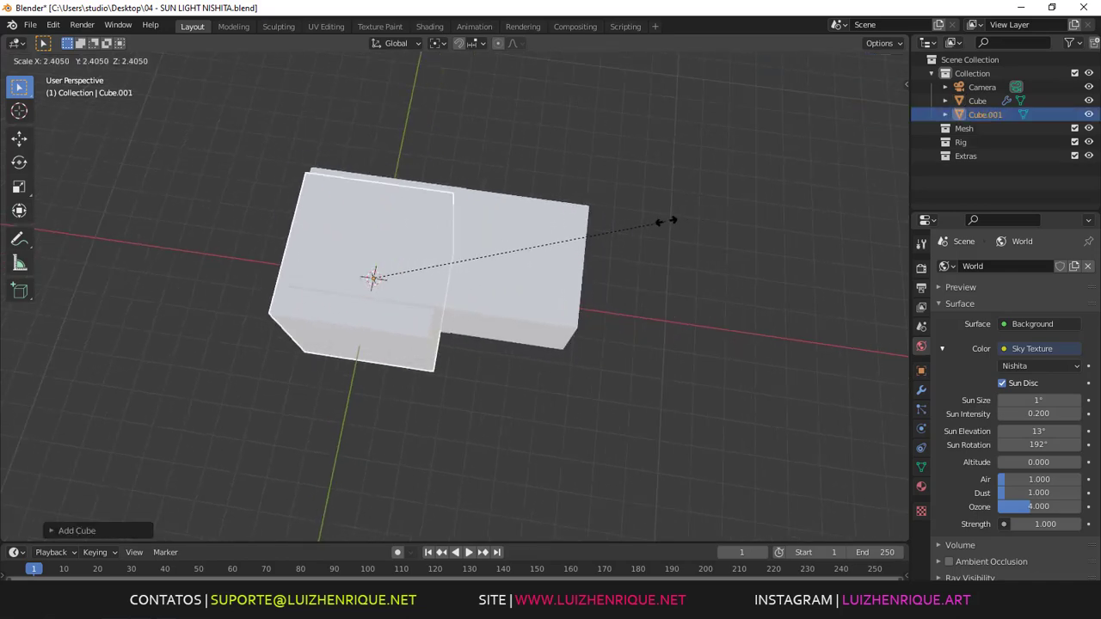
left_click(653, 213)
- Raise the new cube along the Z axis and adjust its overall scale
middle_click_drag(521, 205, 423, 295)
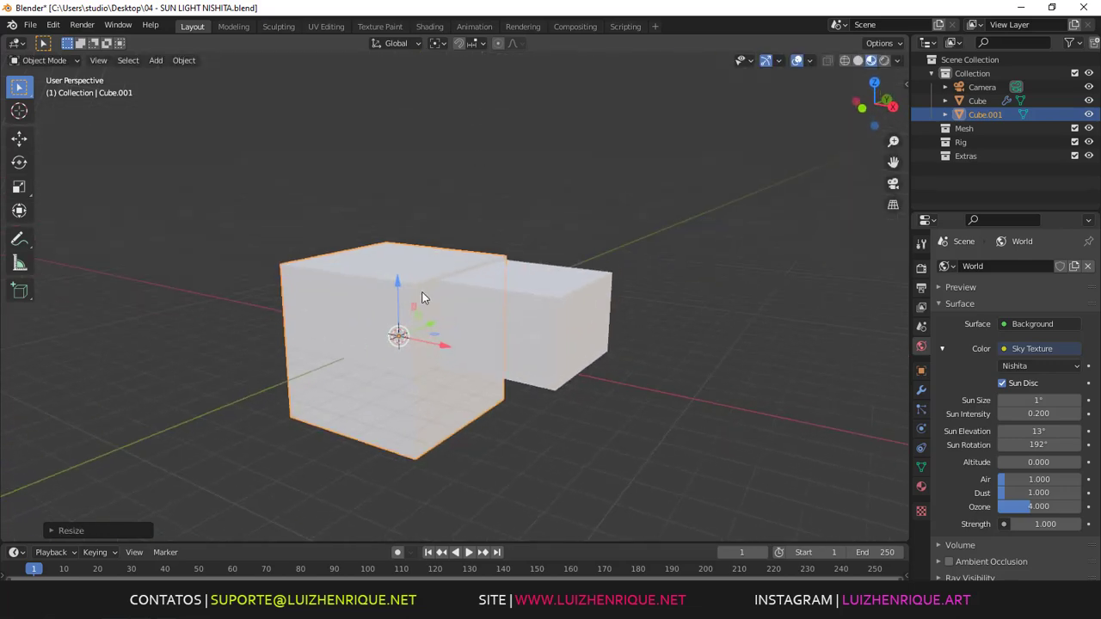
key("g")
key("z")
left_click(398, 229)
middle_click_drag(398, 229, 579, 285)
key("s")
left_click(602, 239)
- In top view, move the new cube along Y and X so it sits over the middle of the room
key("KP_7")
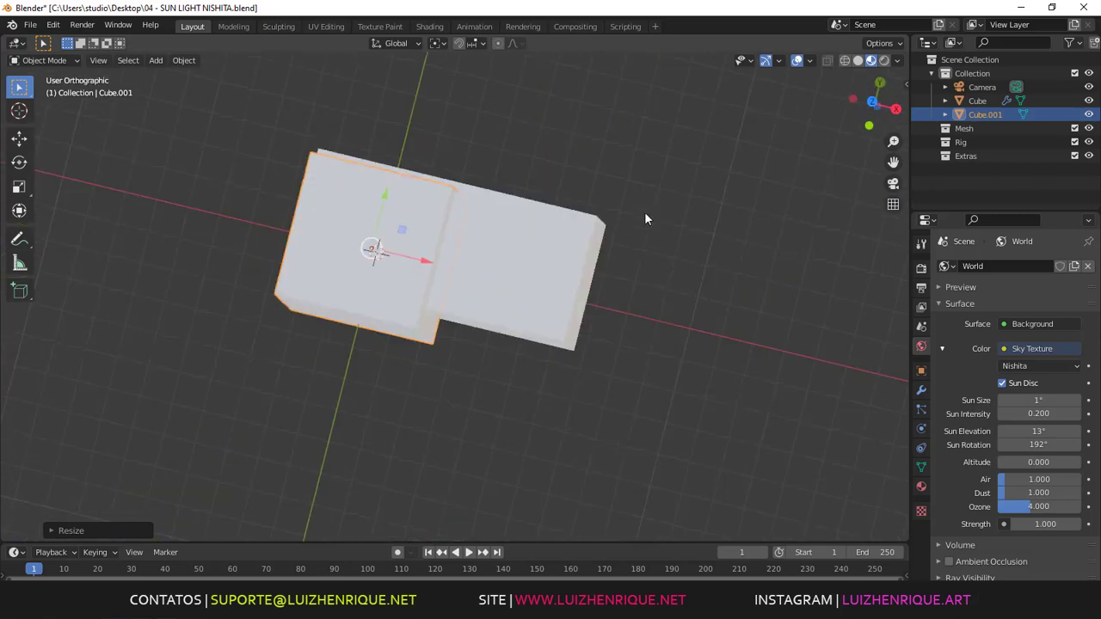
left_click_drag(358, 209, 358, 187)
left_click_drag(427, 246, 524, 245)
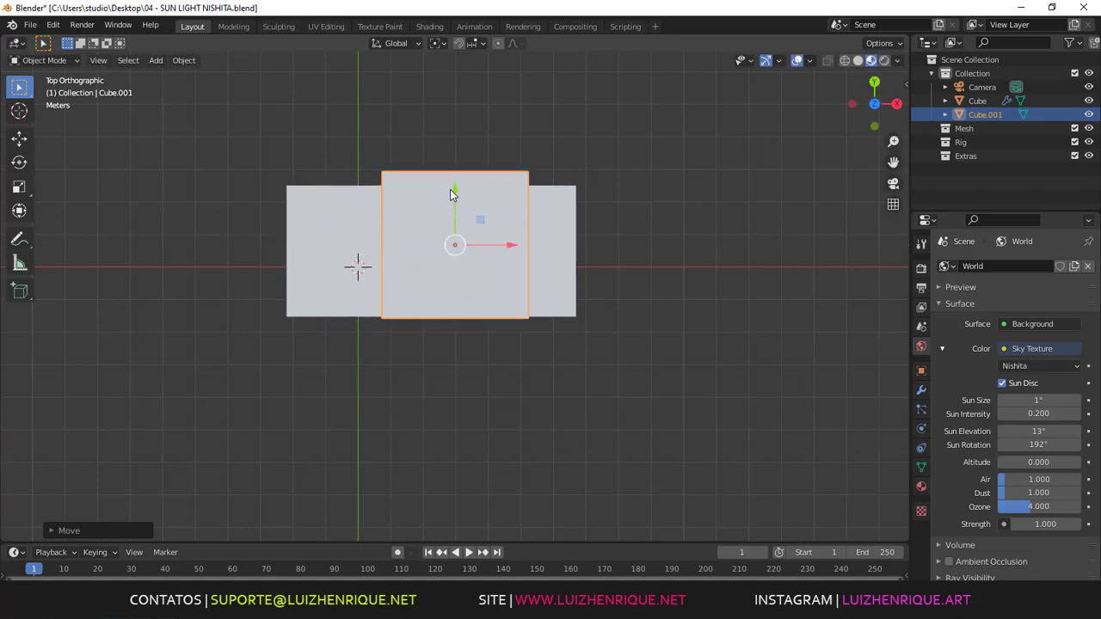
left_click_drag(450, 189, 452, 190)
- Stretch the cube along the X axis, recentre it and scale it up so it encloses the whole room
key("s")
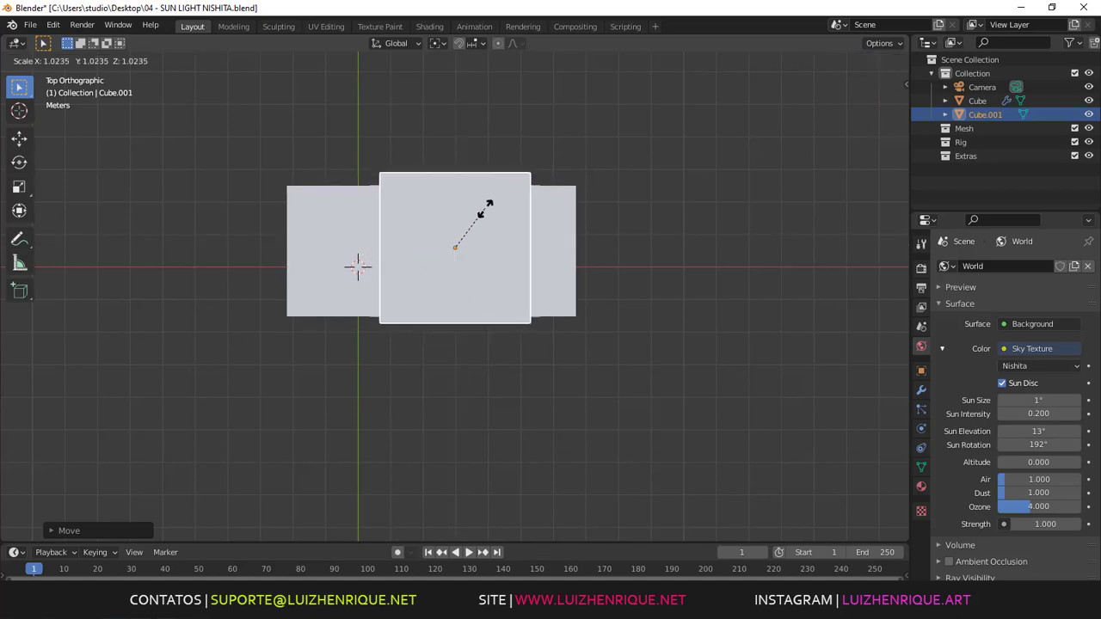
key("x")
left_click(564, 223)
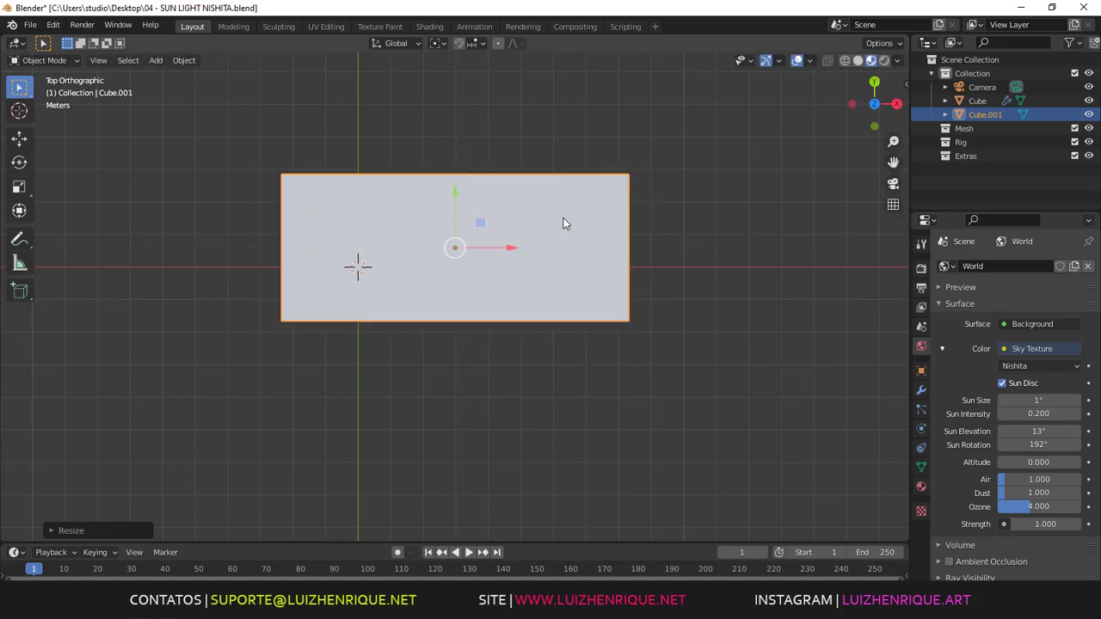
left_click_drag(510, 247, 492, 246)
key("s")
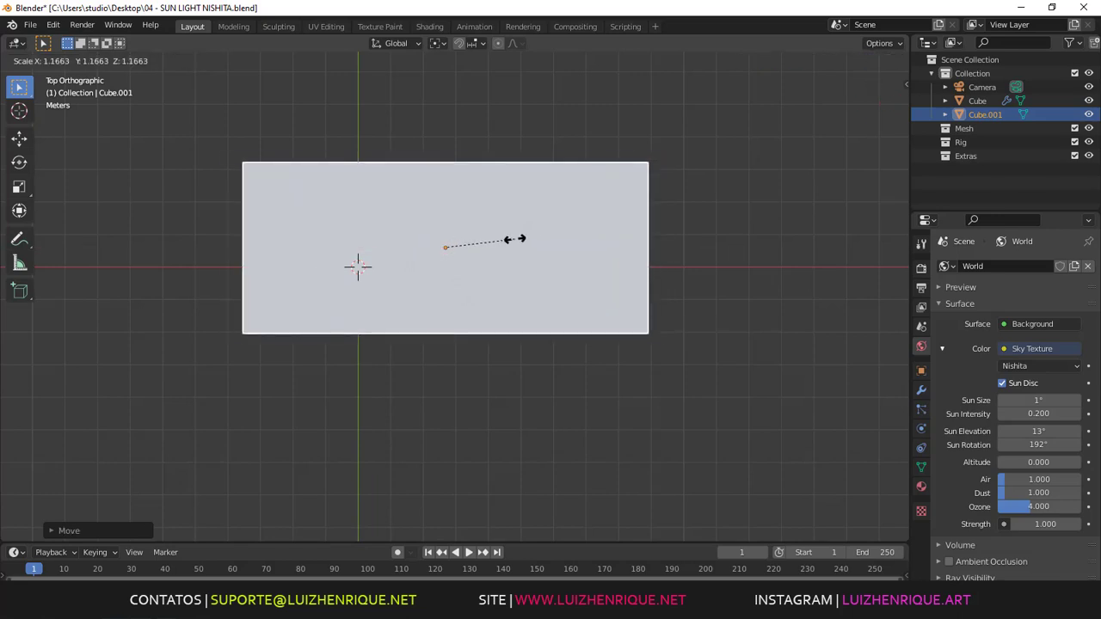
left_click(530, 243)
middle_click_drag(530, 243, 444, 259)
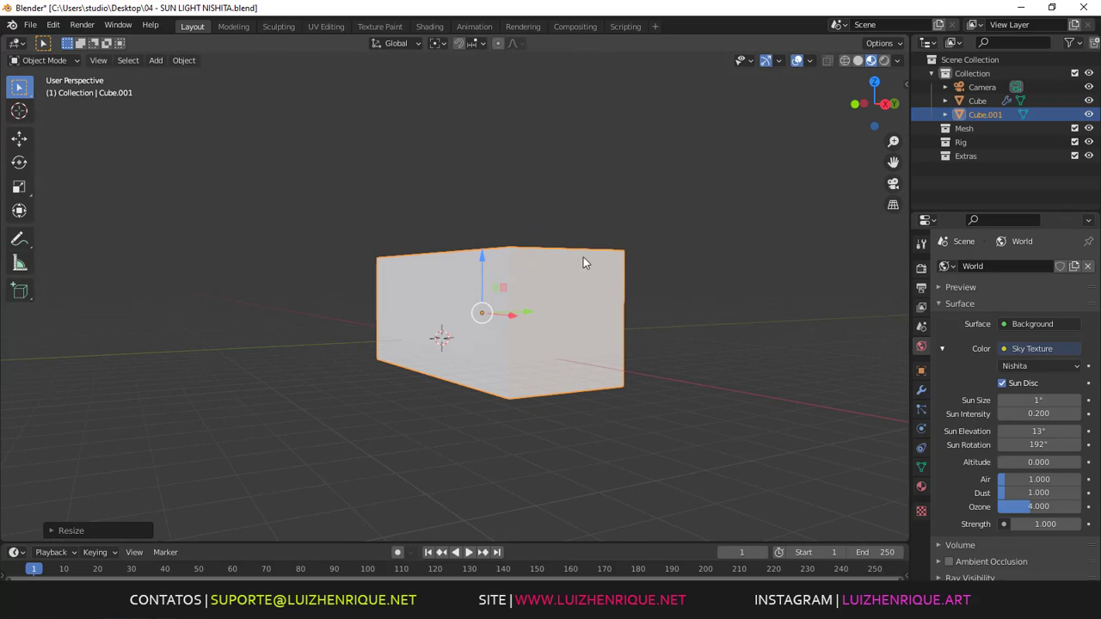
- Show object shader nodes in the Shading workspace and rename the enclosing cube to "fog"
left_click(429, 28)
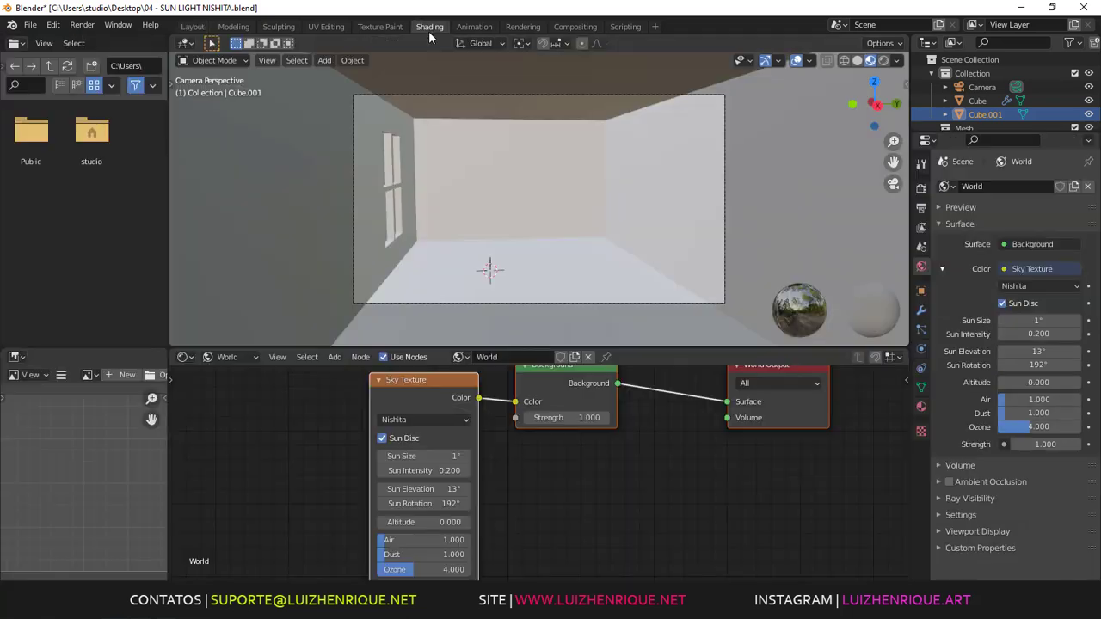
left_click(230, 357)
left_click(246, 381)
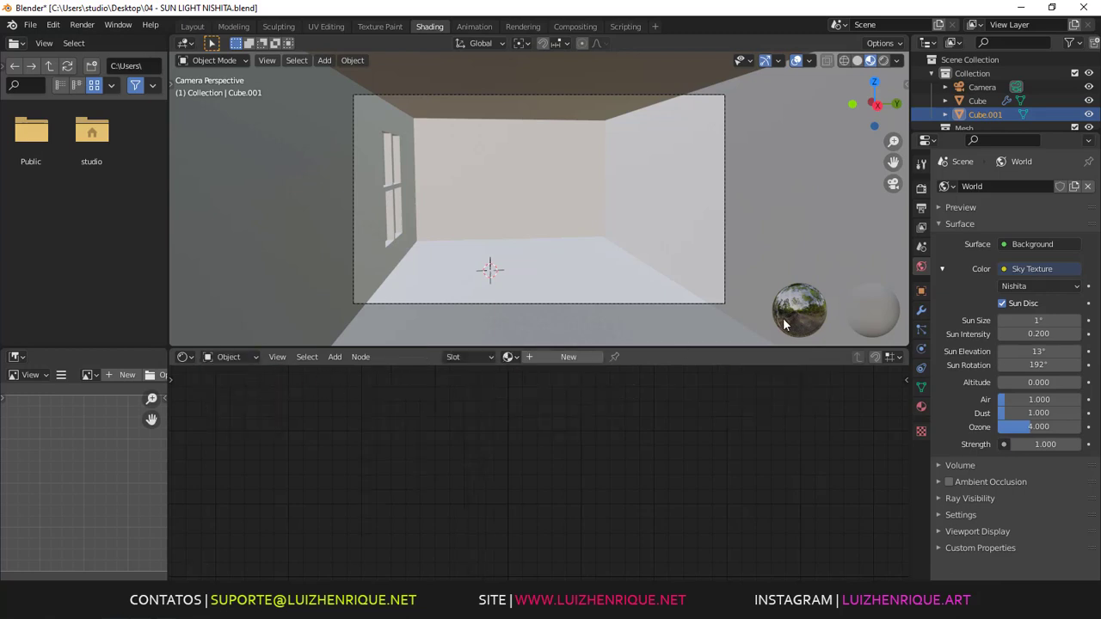
double_click(989, 114)
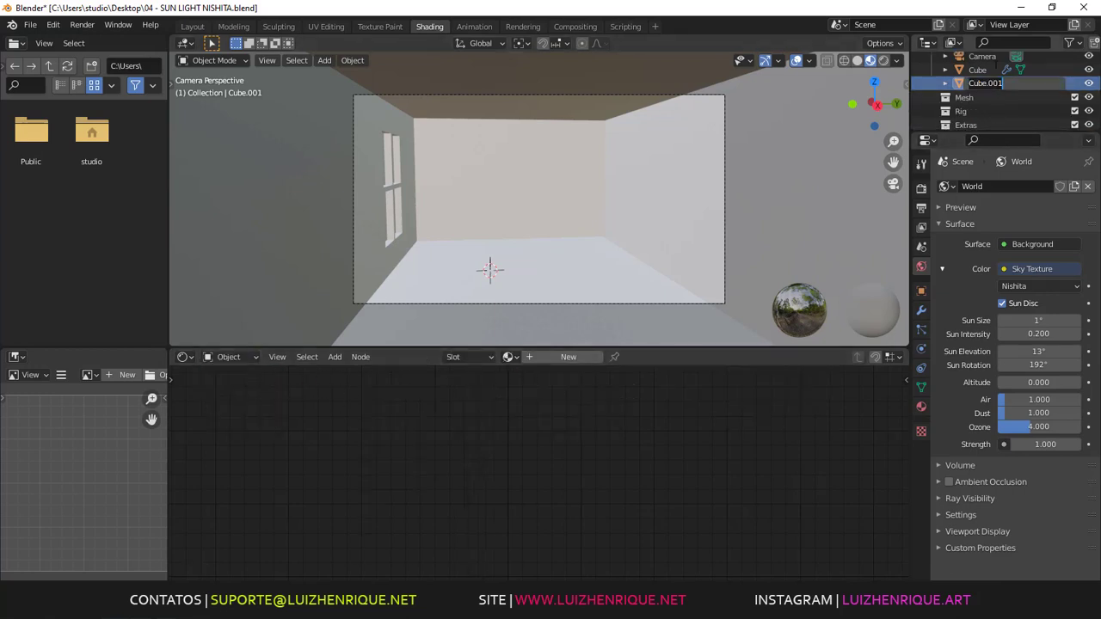
type("fog")
key("Return")
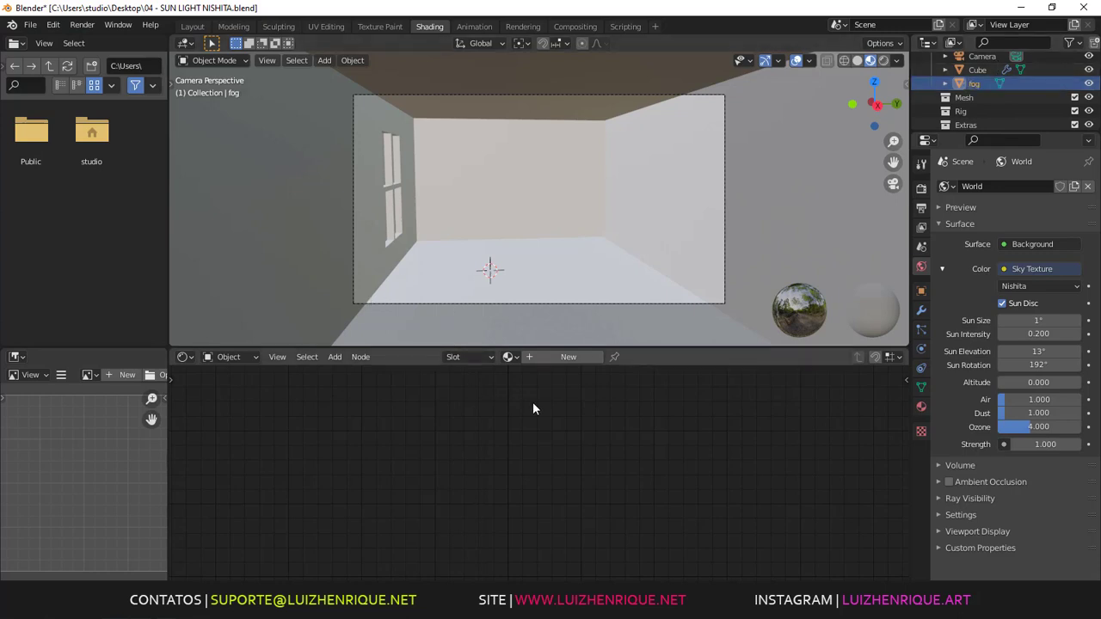
- Create a new material for the fog cube and delete its Principled BSDF node
left_click(563, 357)
scroll(605, 420, "down", 2)
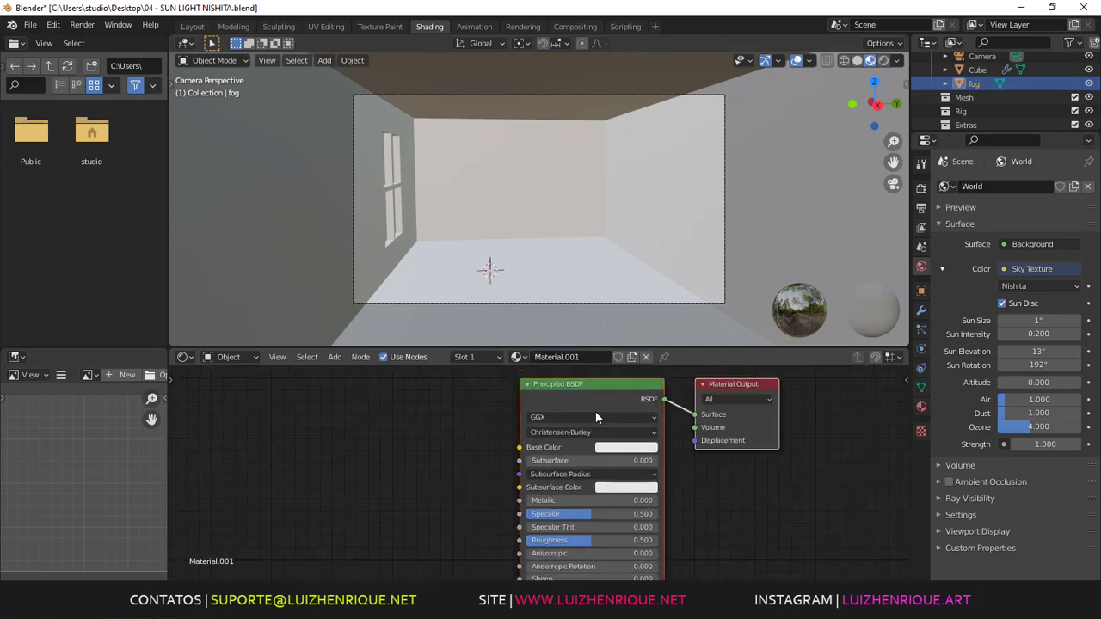
left_click(582, 387)
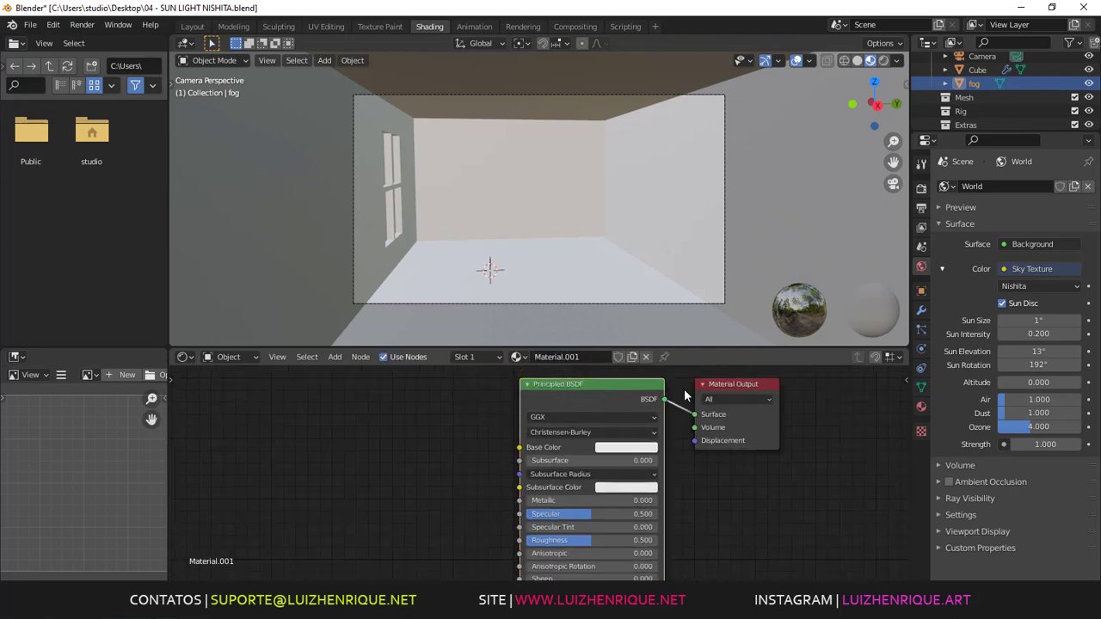
key("x")
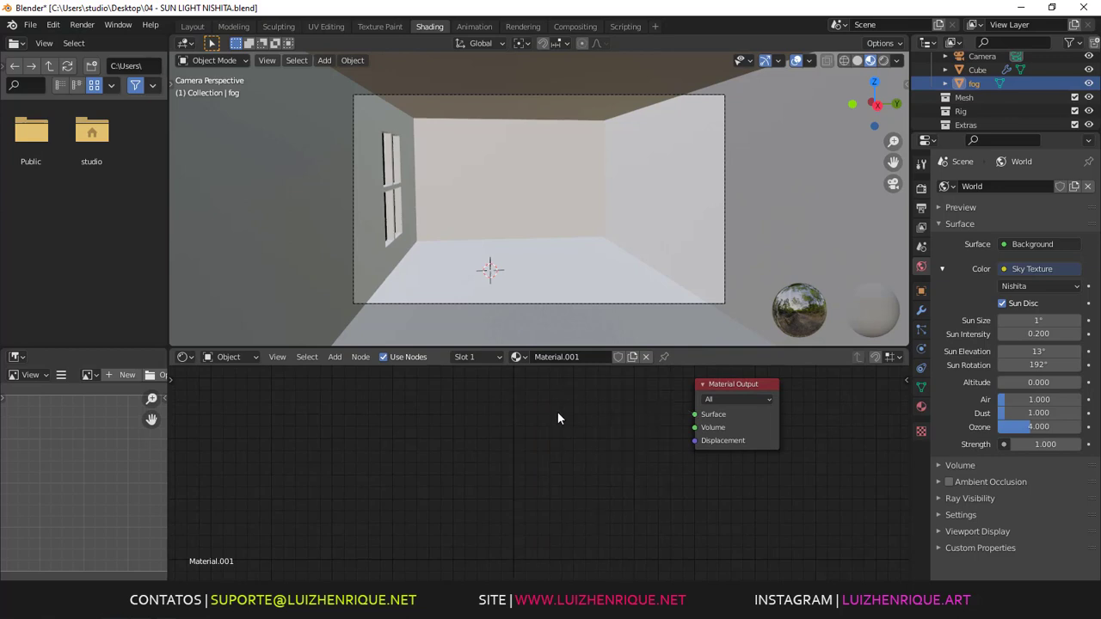
- Add a Principled Volume node to the fog material and connect its Volume output to the Material Output's Volume input
key("shift+a")
left_click(550, 412)
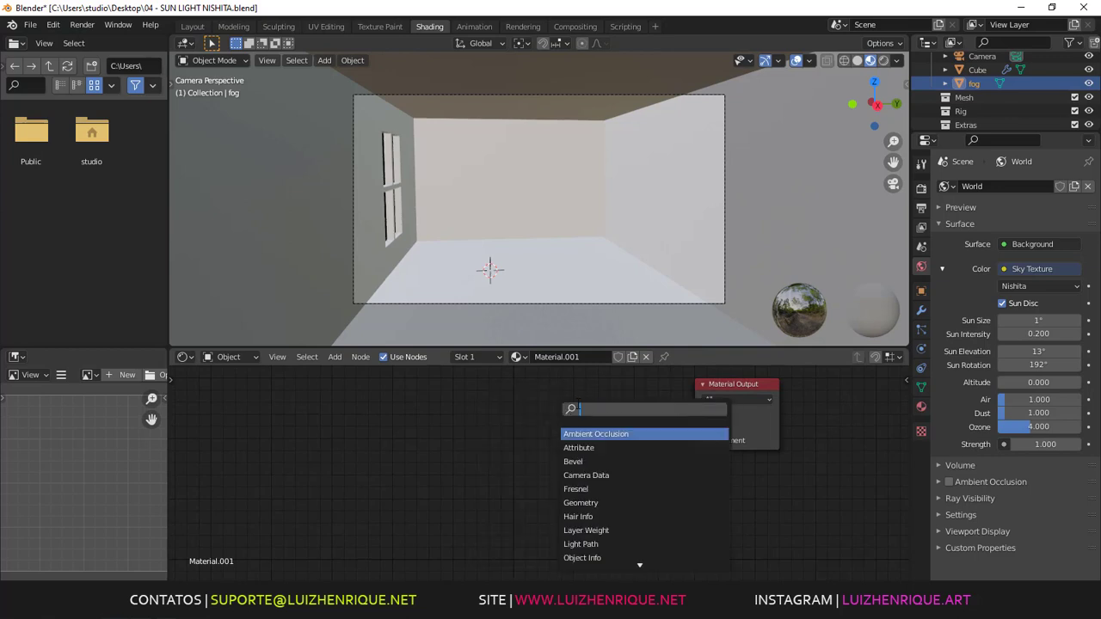
type("vol")
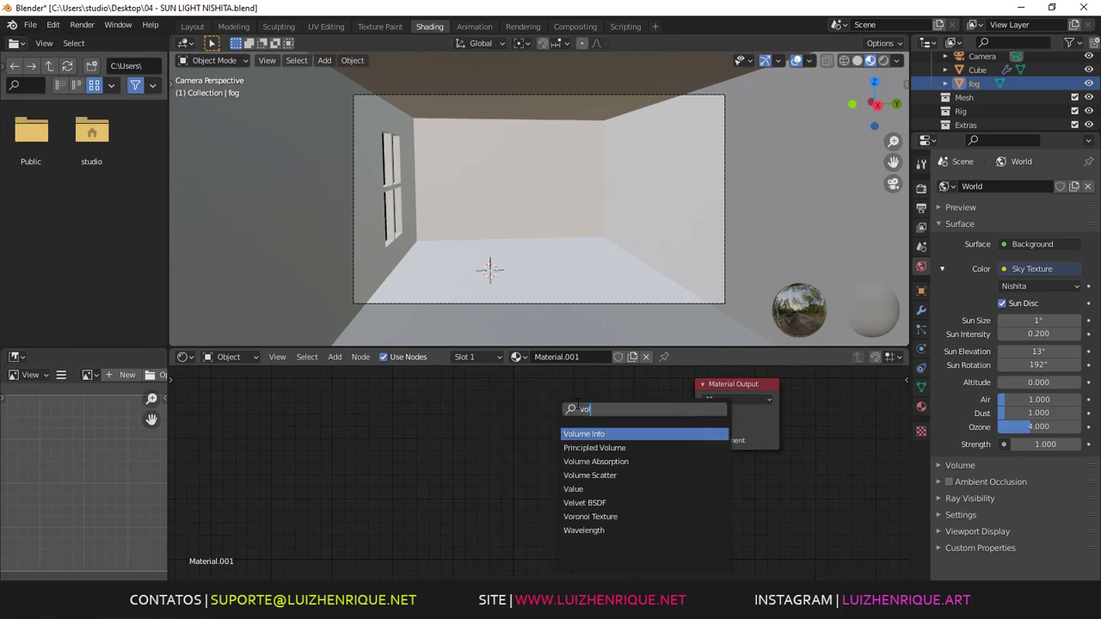
key("Down")
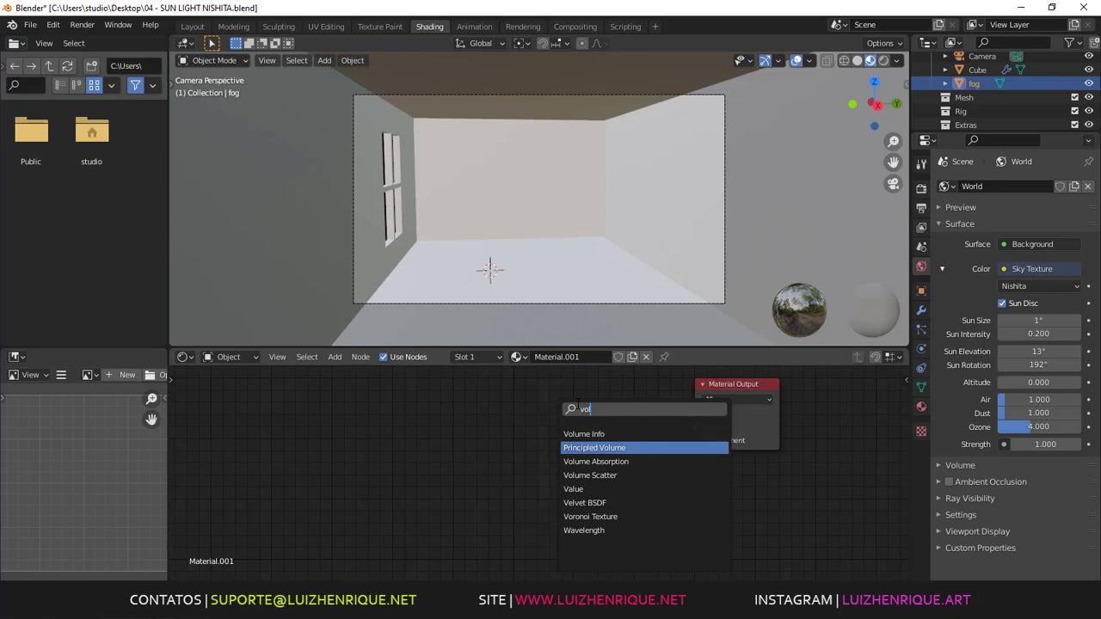
key("Return")
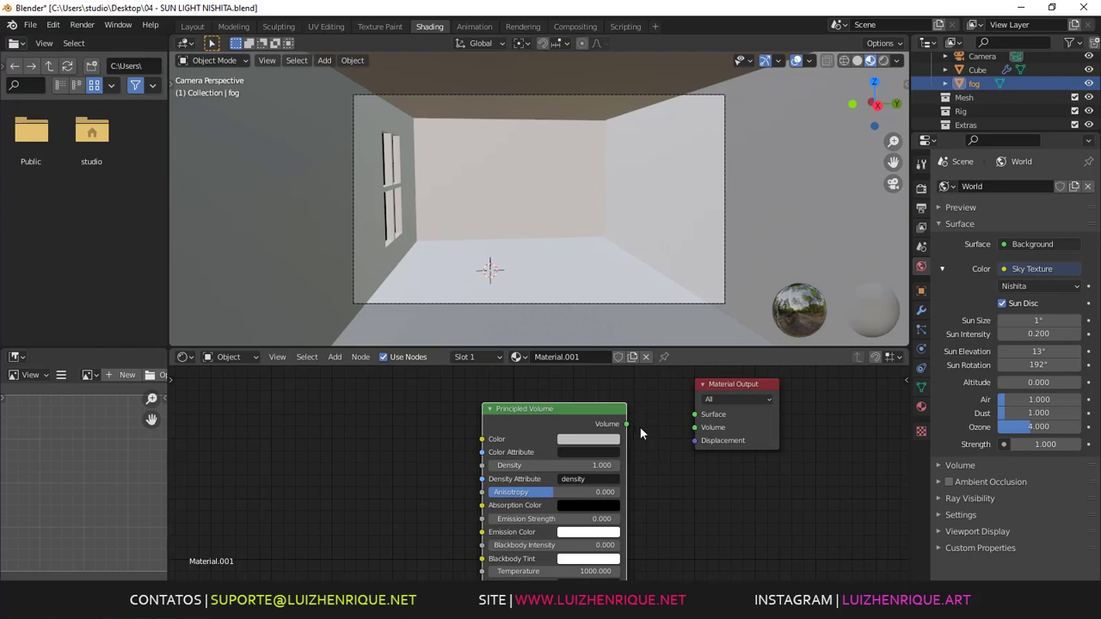
left_click_drag(626, 424, 700, 432)
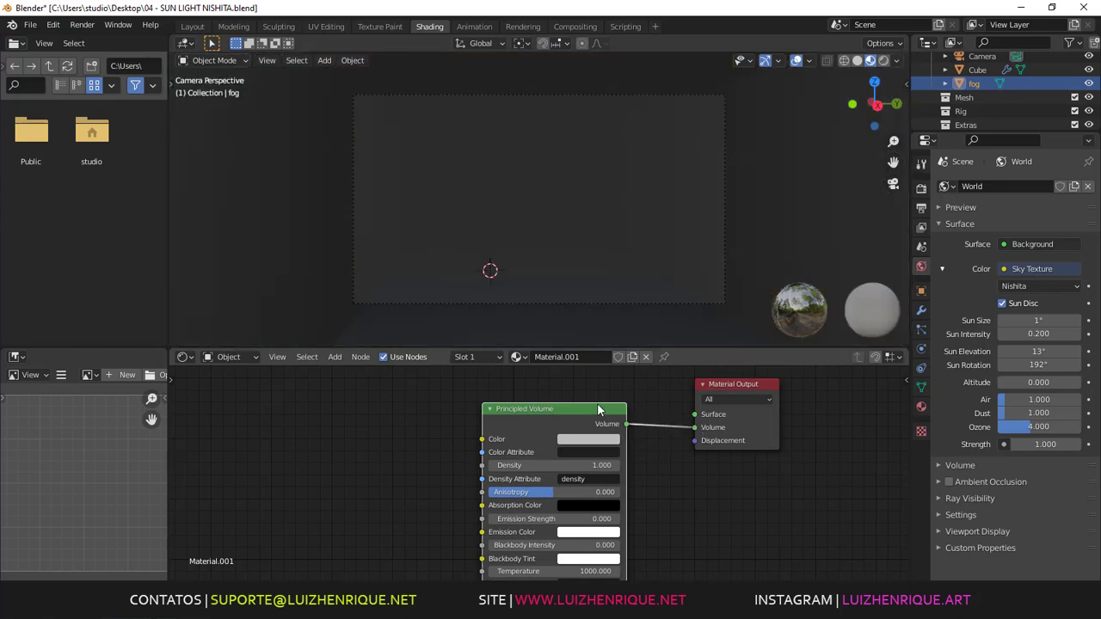
left_click_drag(596, 409, 596, 393)
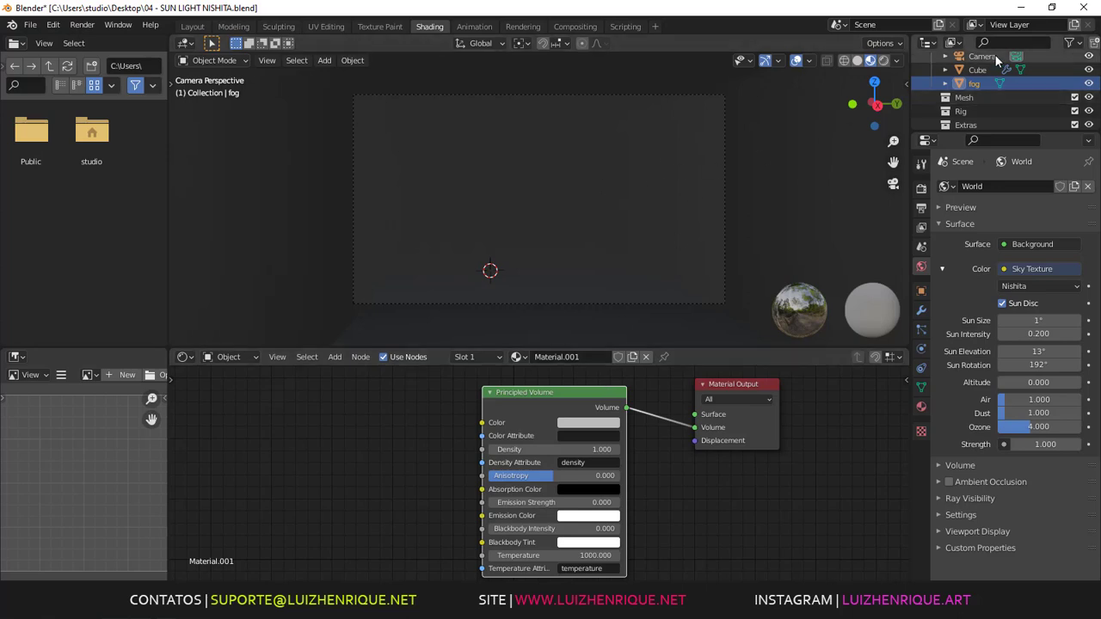
- Show the viewport in Rendered shading and set the Principled Volume density to 0.5
left_click(882, 60)
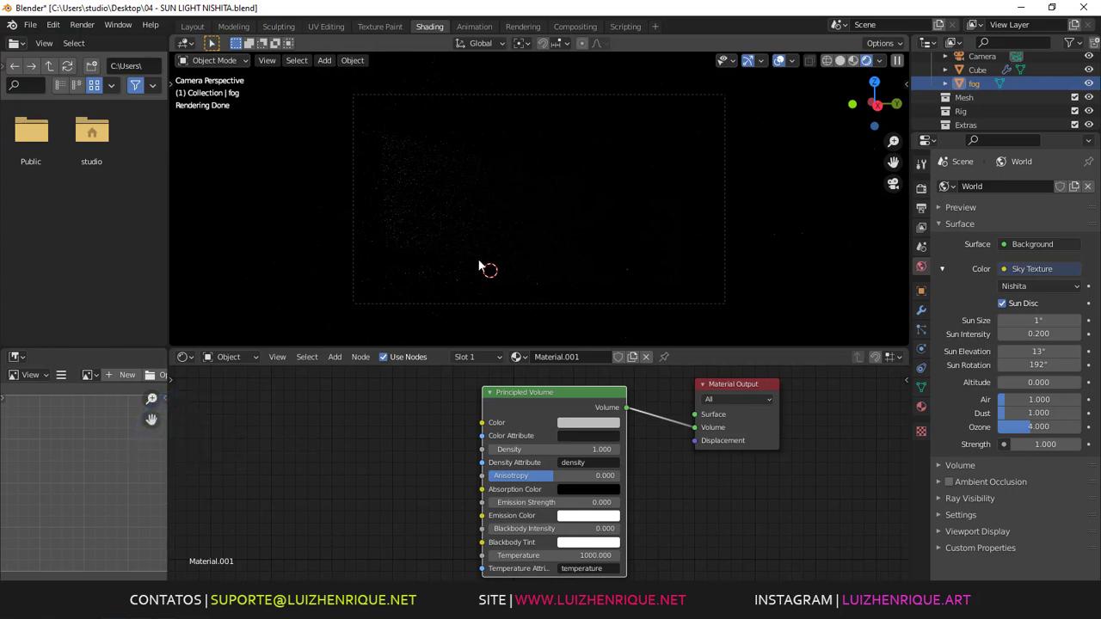
left_click(544, 450)
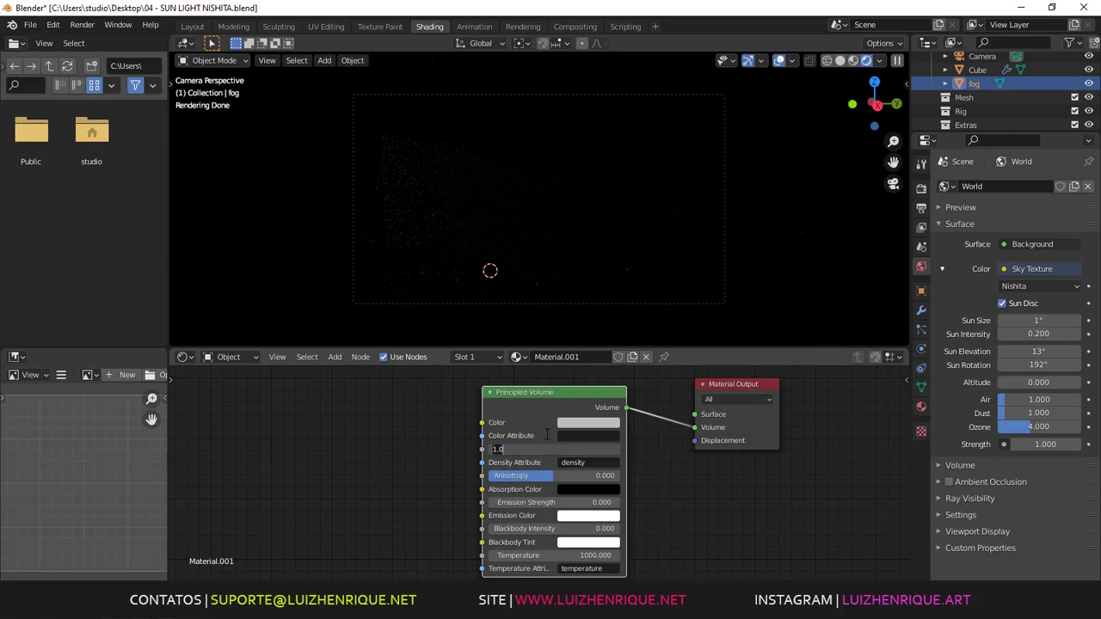
type("0.5")
key("Return")
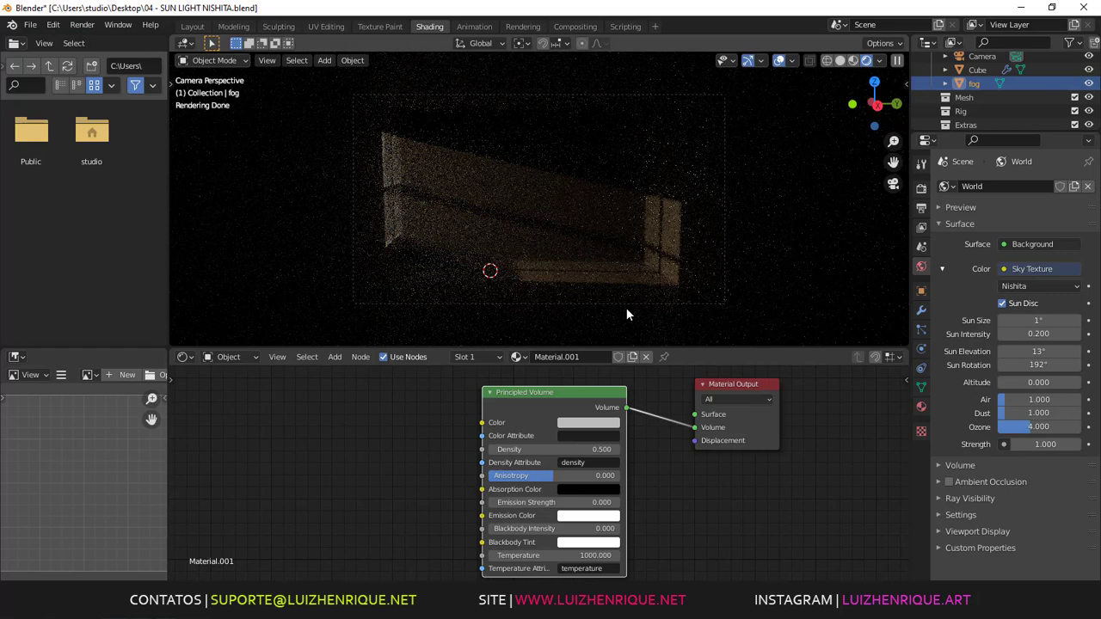
- Look at the World shader nodes and return to the fog object's shader nodes
left_click(228, 357)
left_click(248, 387)
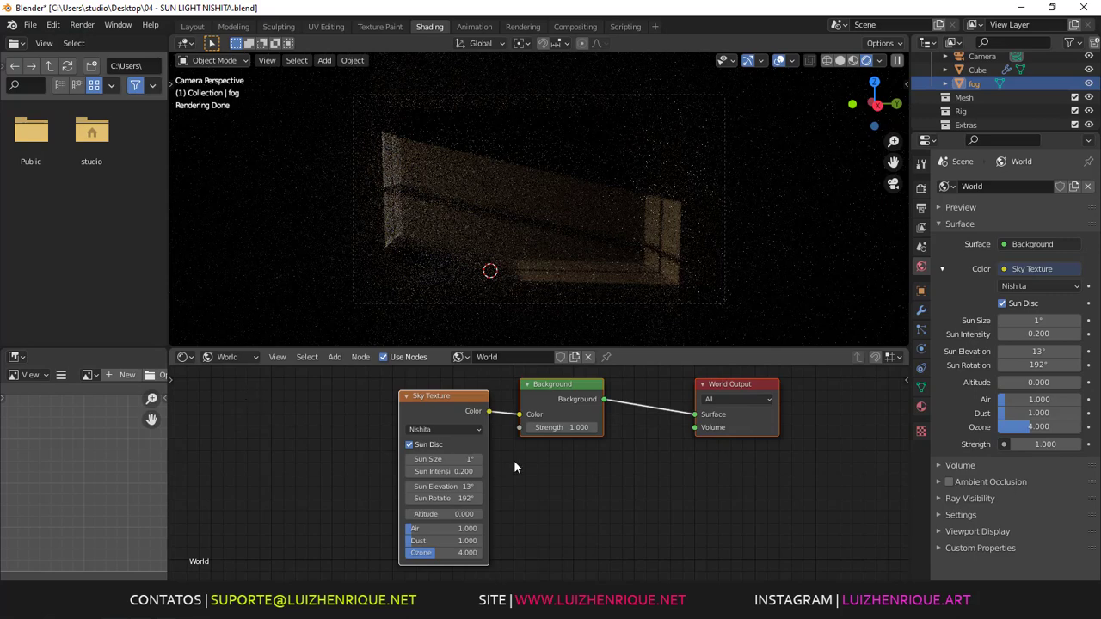
left_click(233, 358)
left_click(231, 372)
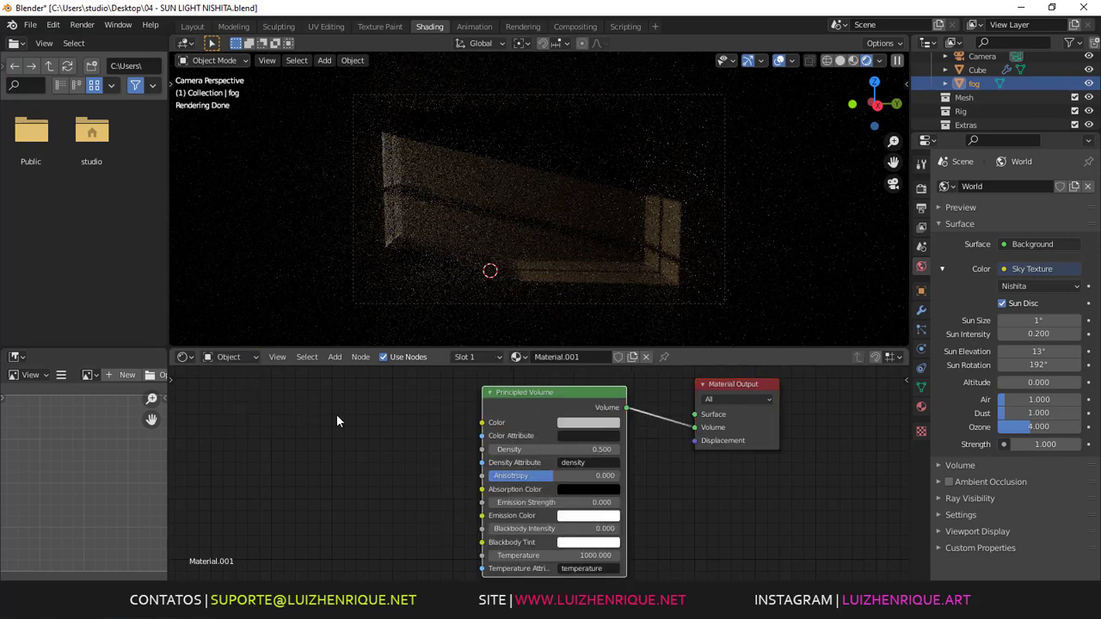
- Set the world Sky Texture's sun intensity to 0.5 and its sun rotation to 196°
left_click(921, 291)
left_click(921, 268)
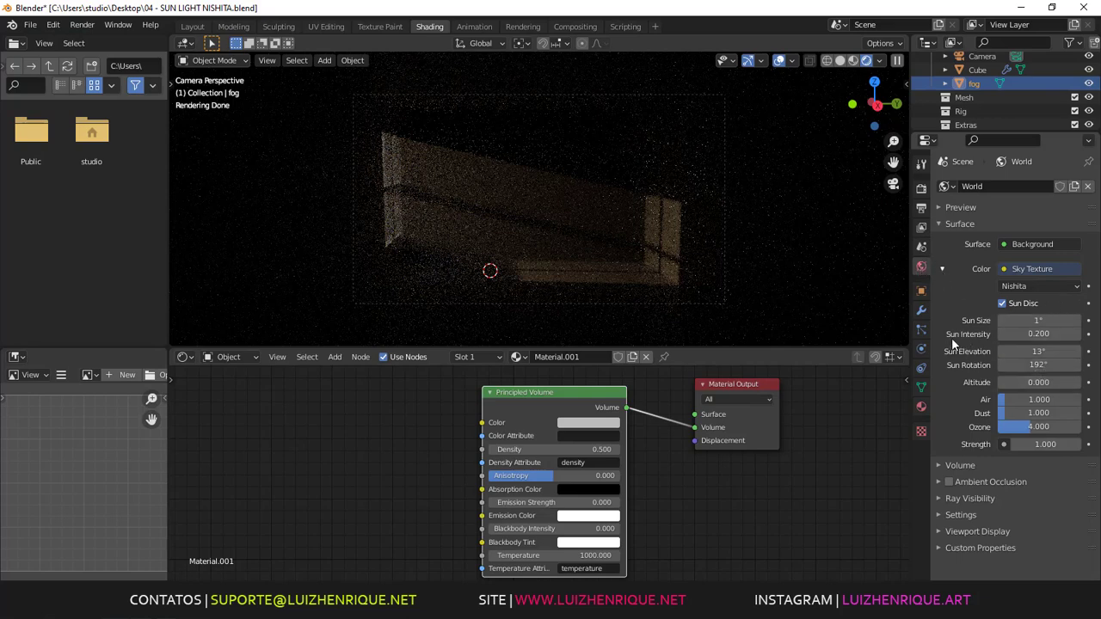
left_click(1049, 334)
type("0.2")
key("BackSpace")
type("5")
key("Return")
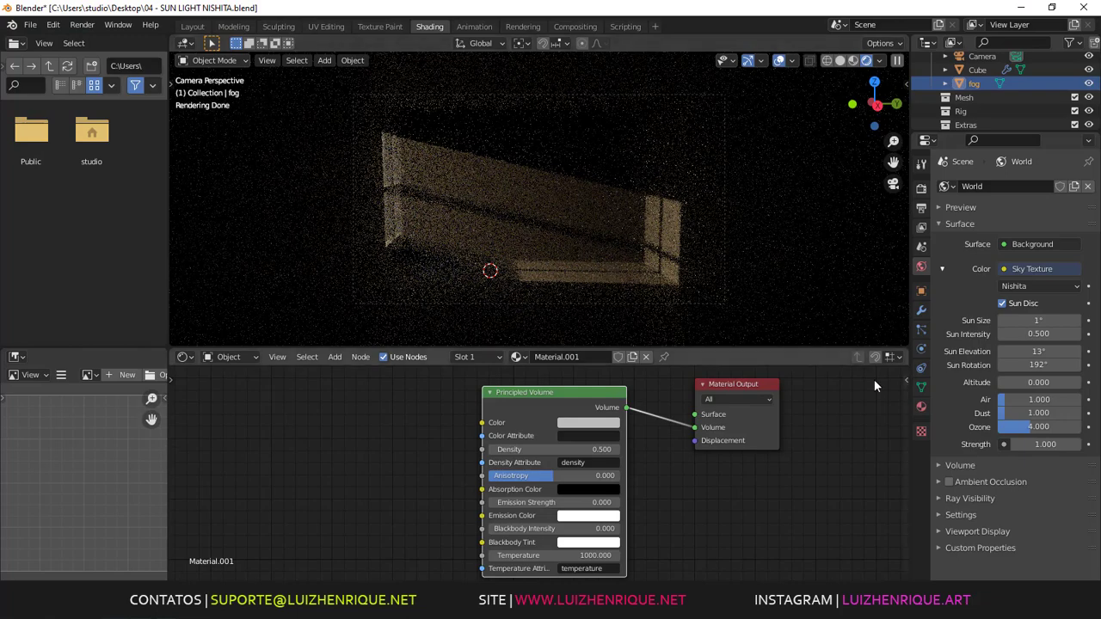
mouse_move(1034, 365)
left_mouse_down()
mouse_move(1066, 365)
mouse_move(1040, 363)
left_mouse_up()
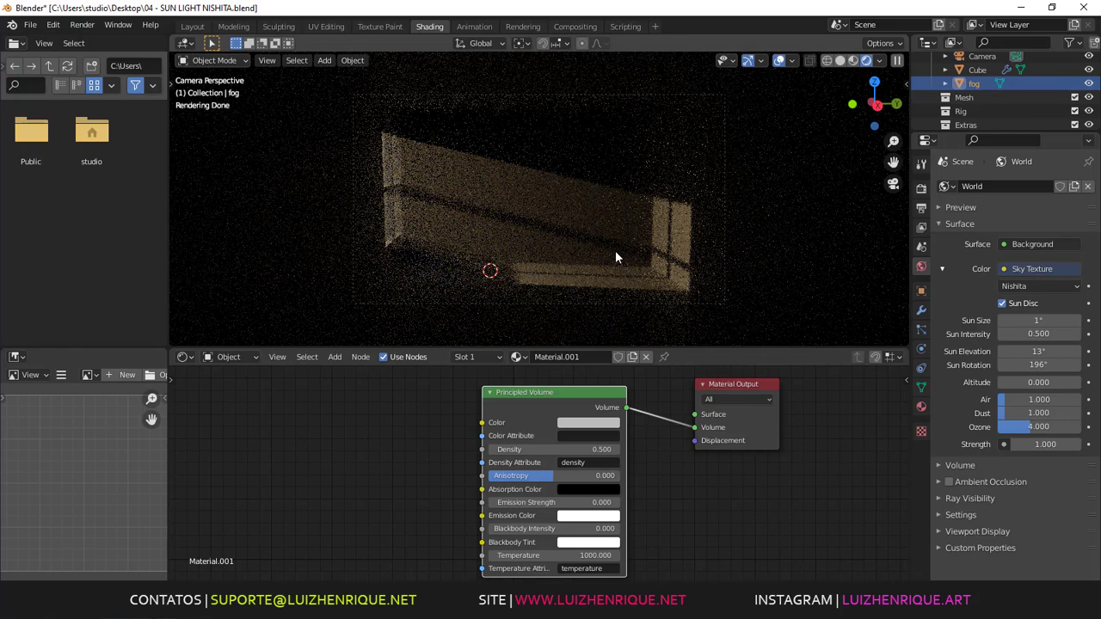
- Return the viewport to Material Preview, render the image, and switch the render result to the empty Slot 2
left_click(852, 60)
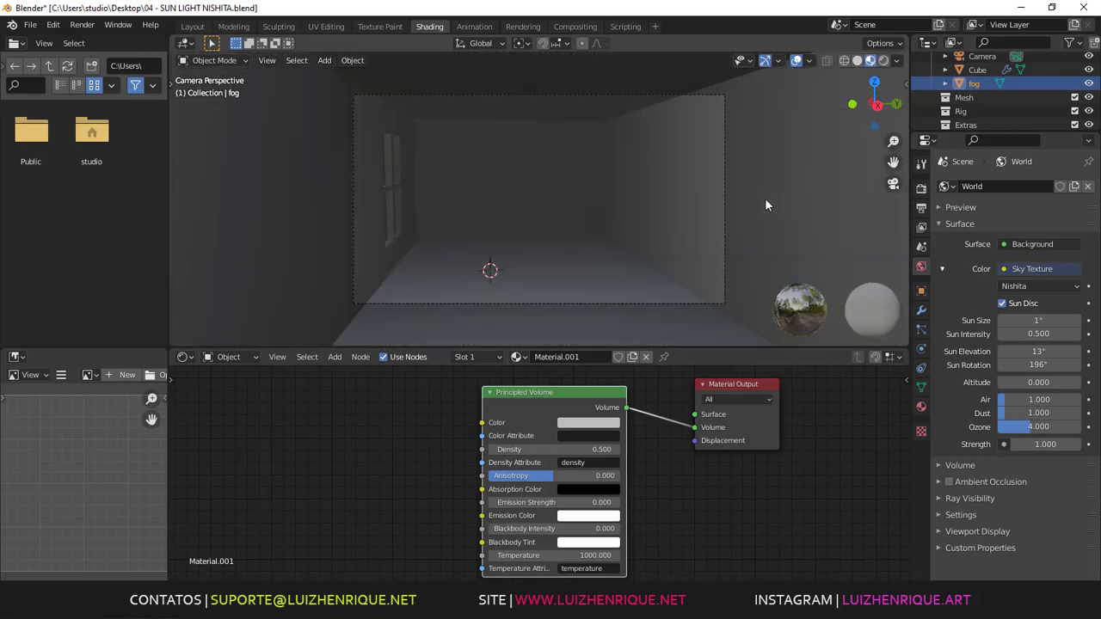
key("F12")
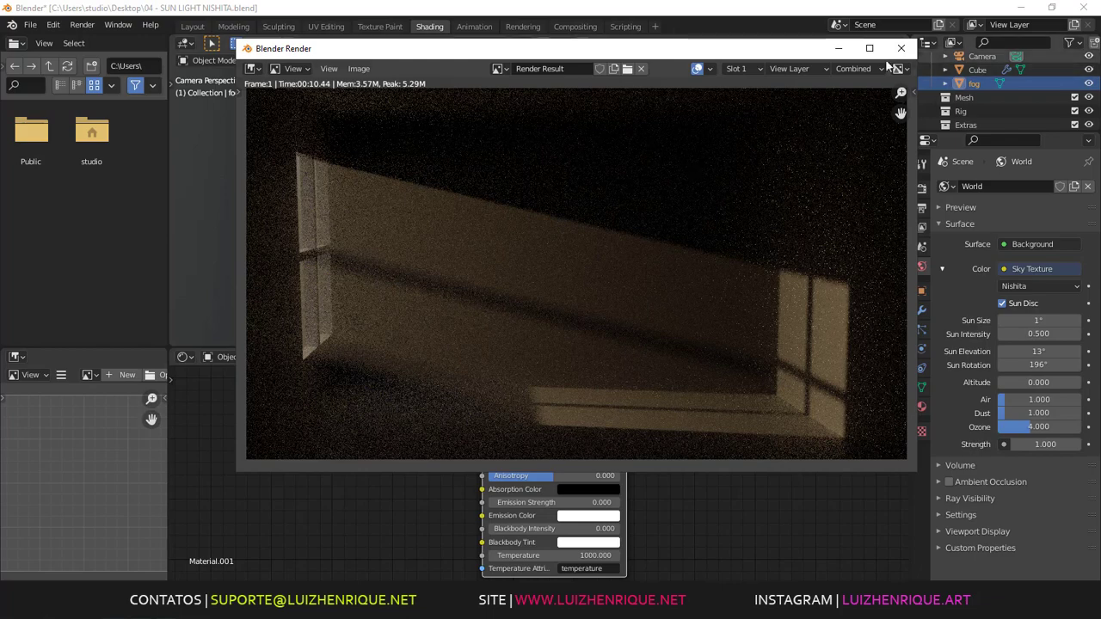
left_click(737, 68)
left_click(741, 98)
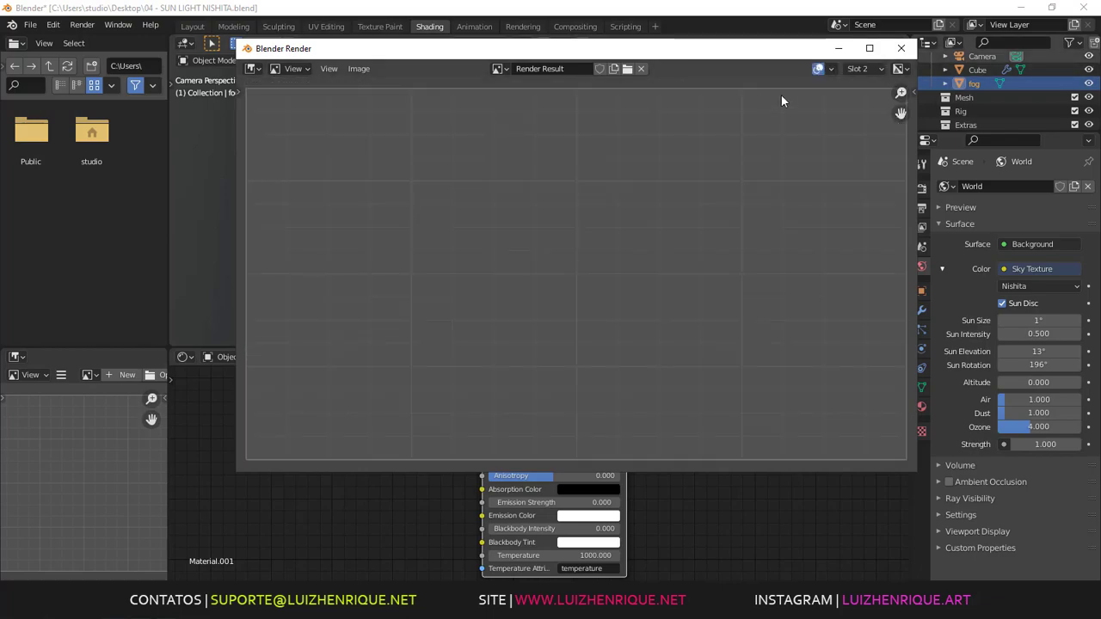
left_click(838, 49)
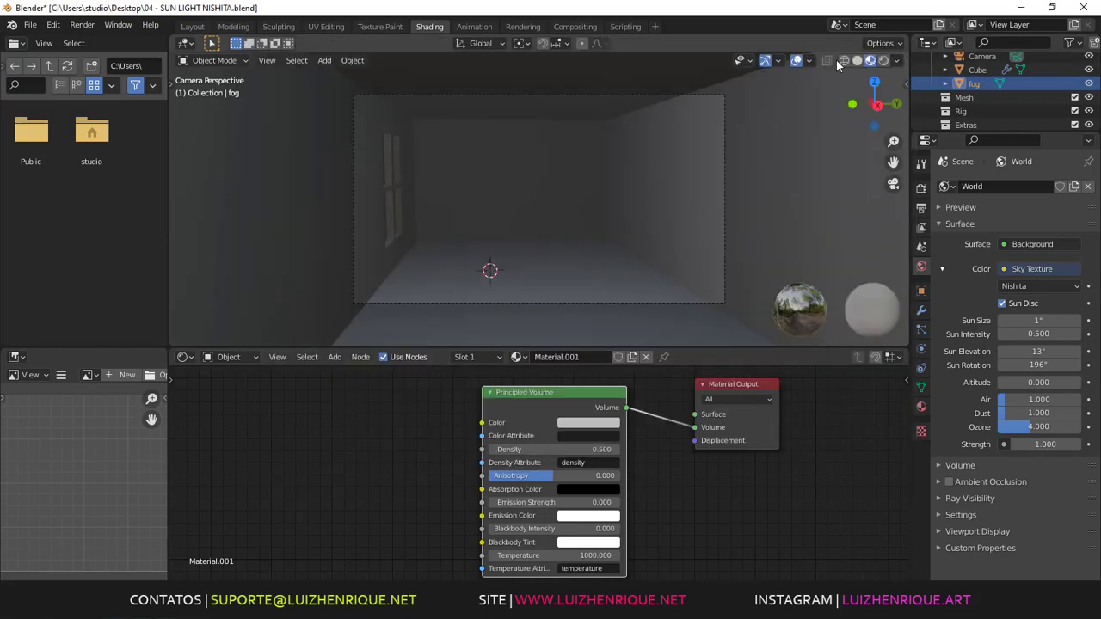
- Enable NLM denoising for final renders and render the image into Slot 2
left_click(922, 187)
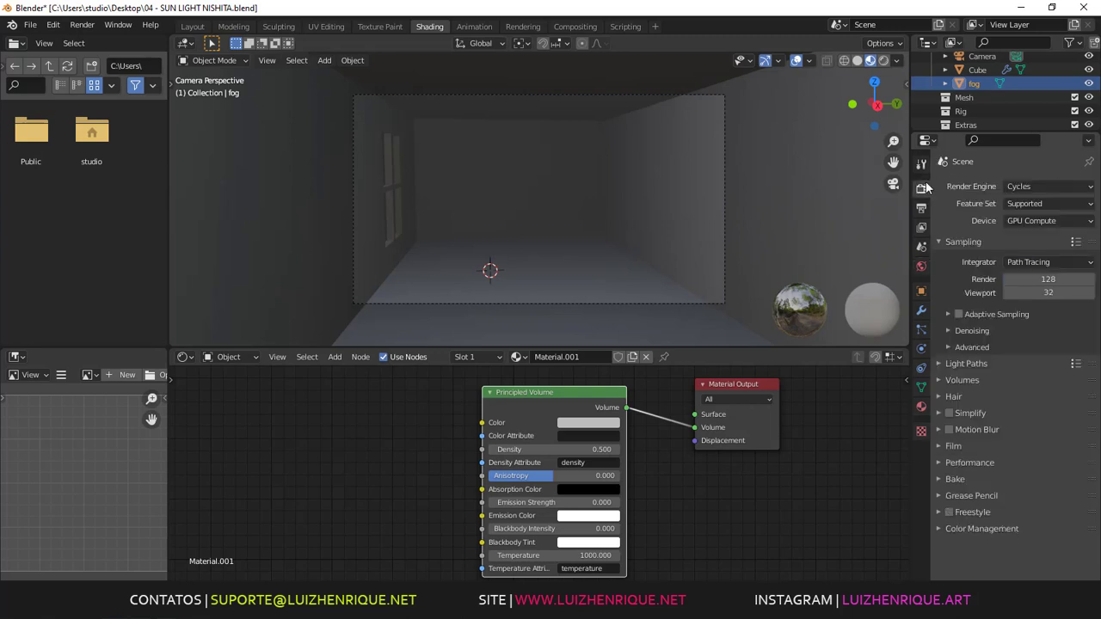
left_click(947, 330)
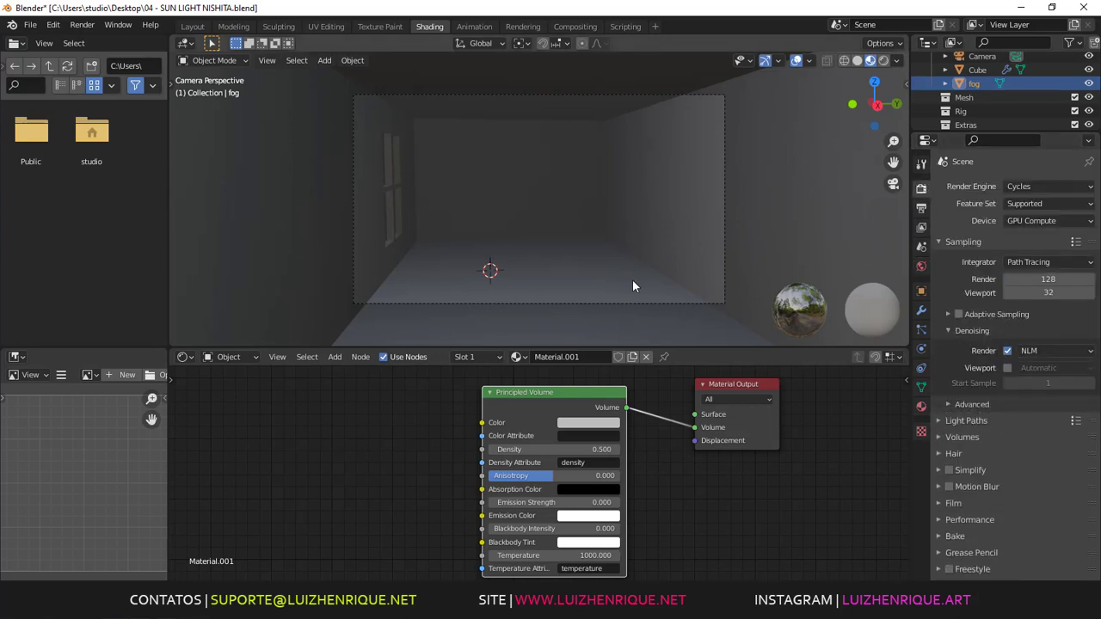
key("F12")
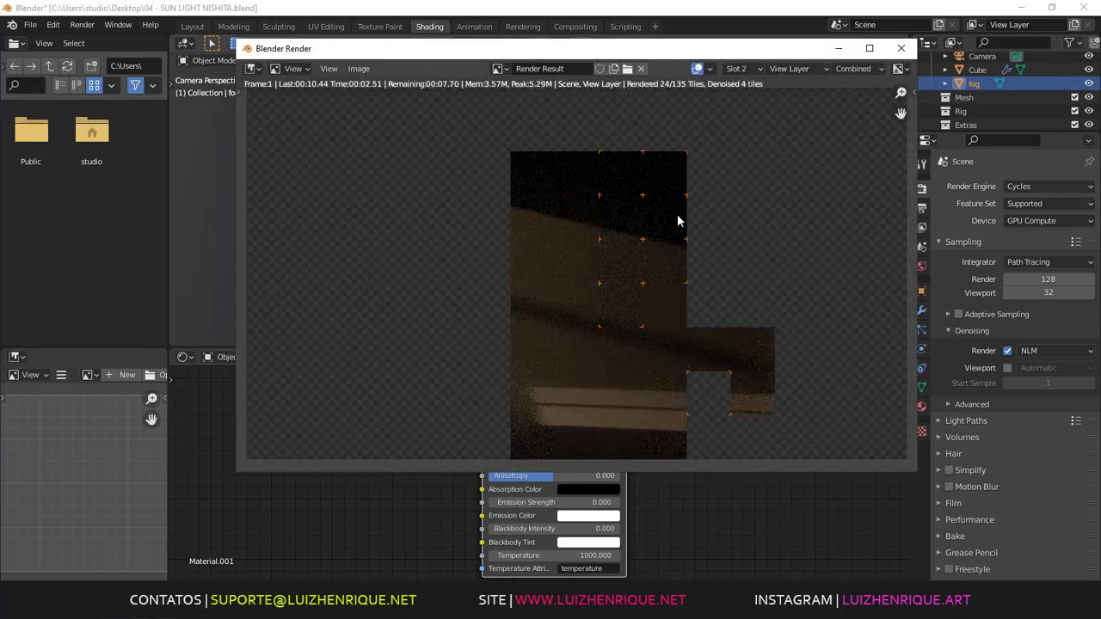
scroll(669, 225, "down", 1)
middle_click_drag(670, 224, 669, 214, "ctrl")
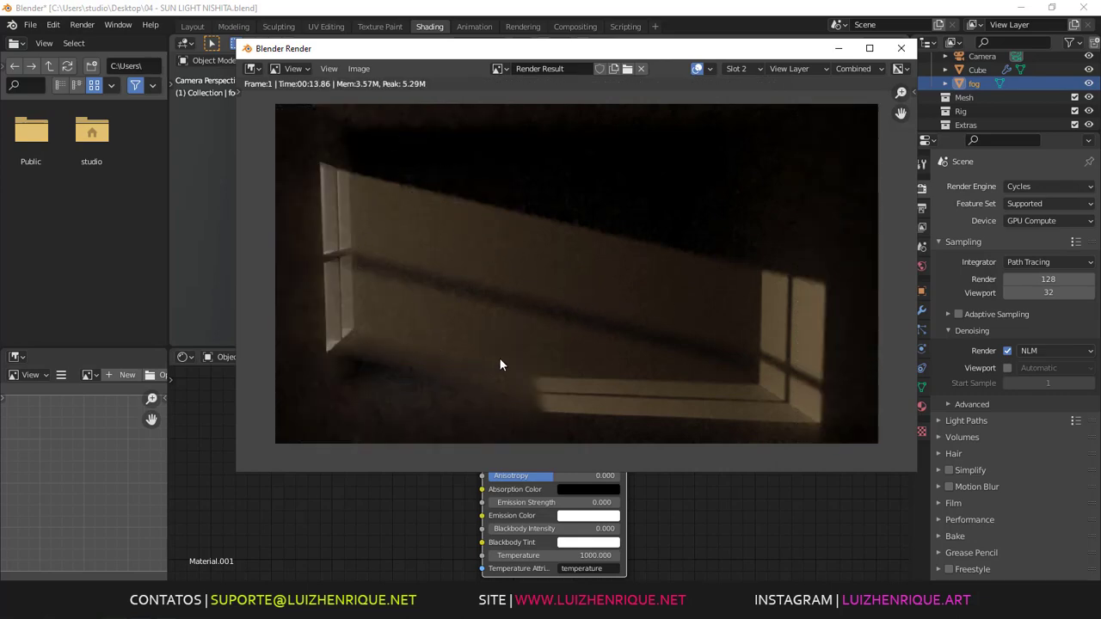
- Compare the noisy render in Slot 1 with the denoised one in Slot 2, and close the render window
left_click(746, 68)
left_click(753, 83)
left_click(728, 68)
left_click(731, 101)
key("j")
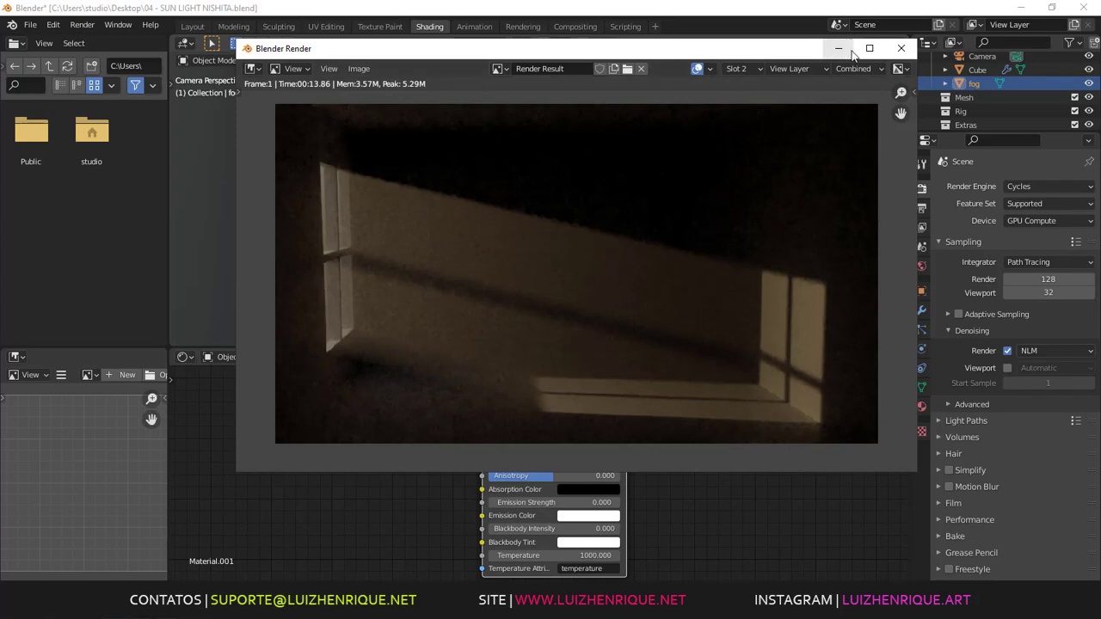
left_click(901, 47)
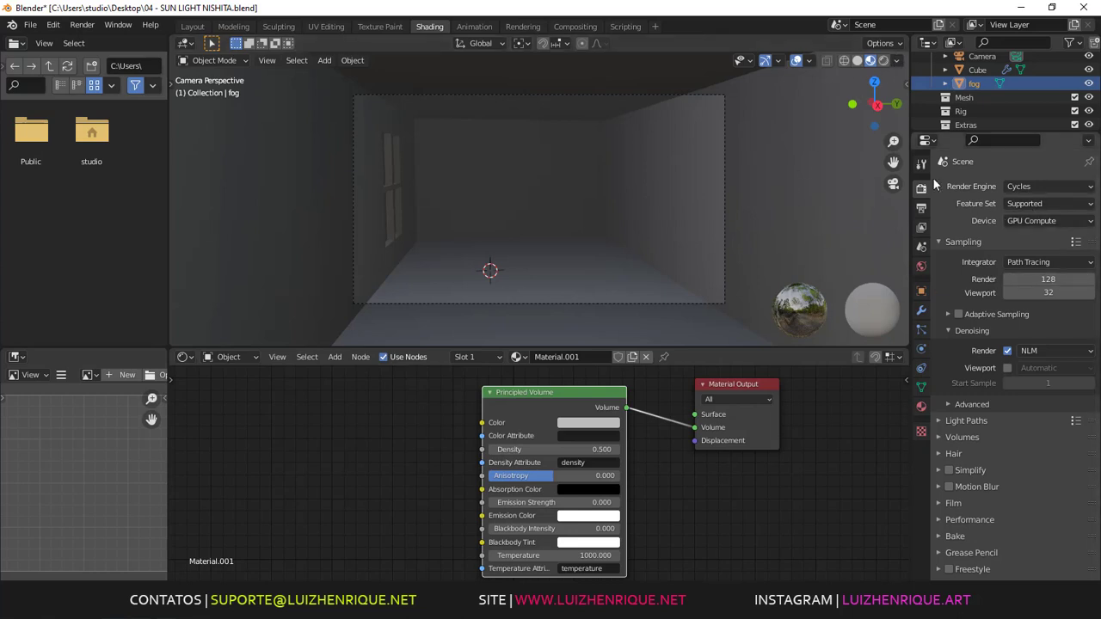
- Set the output resolution percentage to 100%
left_click(921, 208)
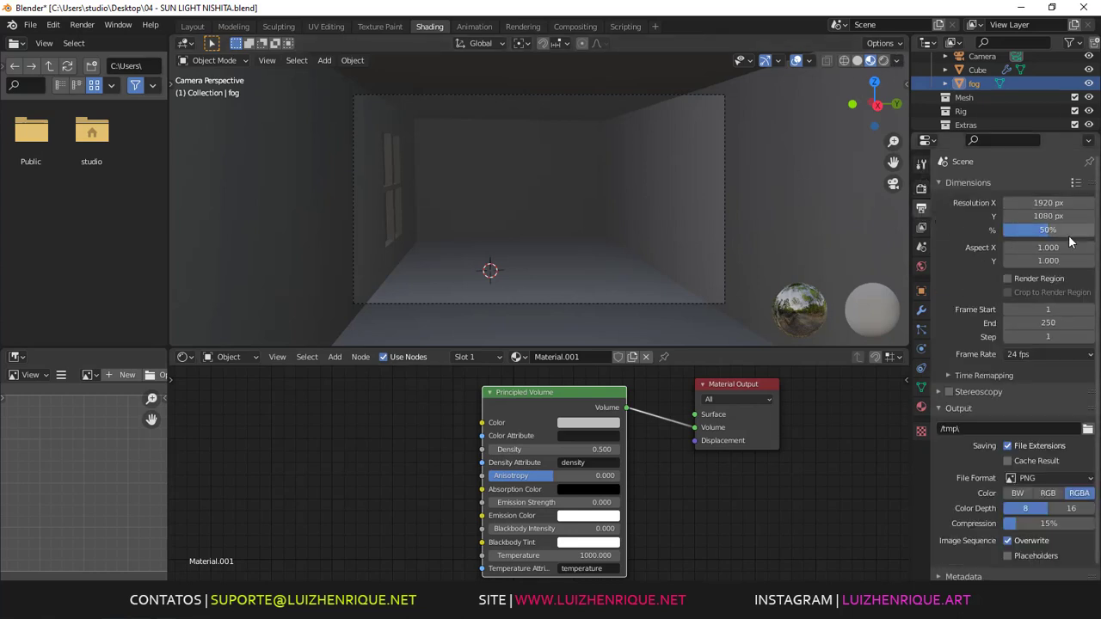
left_click(1047, 231)
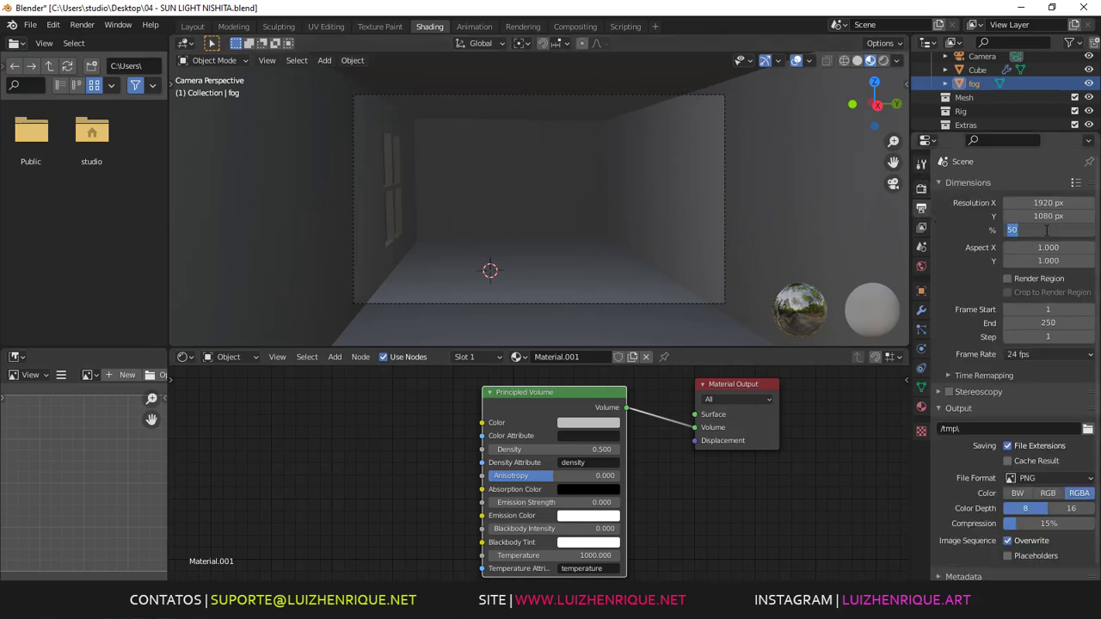
type("100")
key("Return")
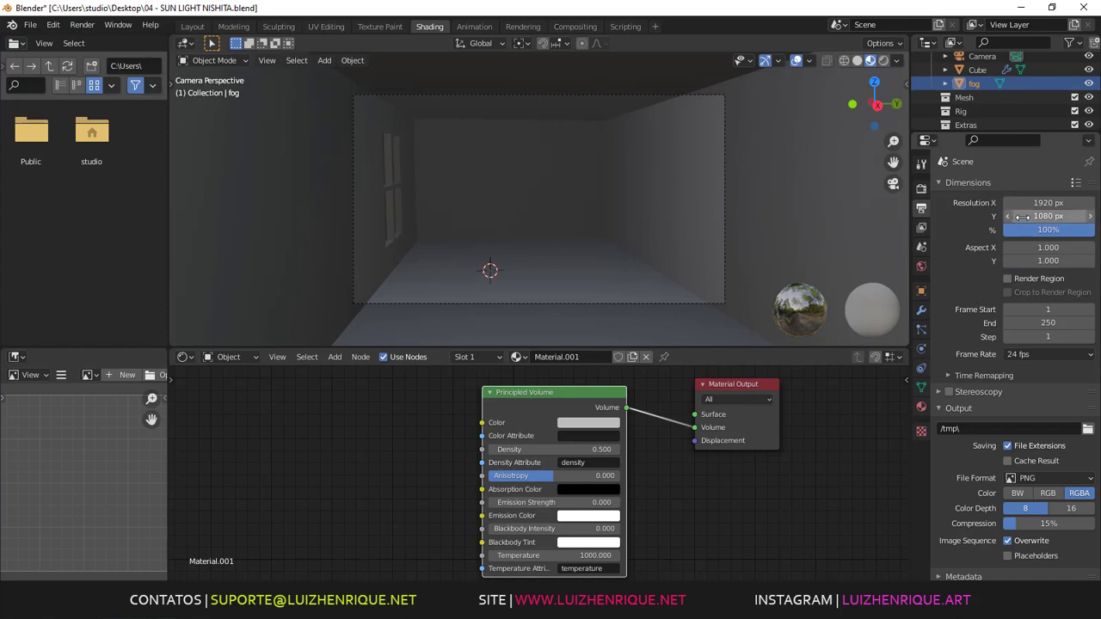
- Set the Cycles render samples to 2000 and render the final image
left_click(922, 189)
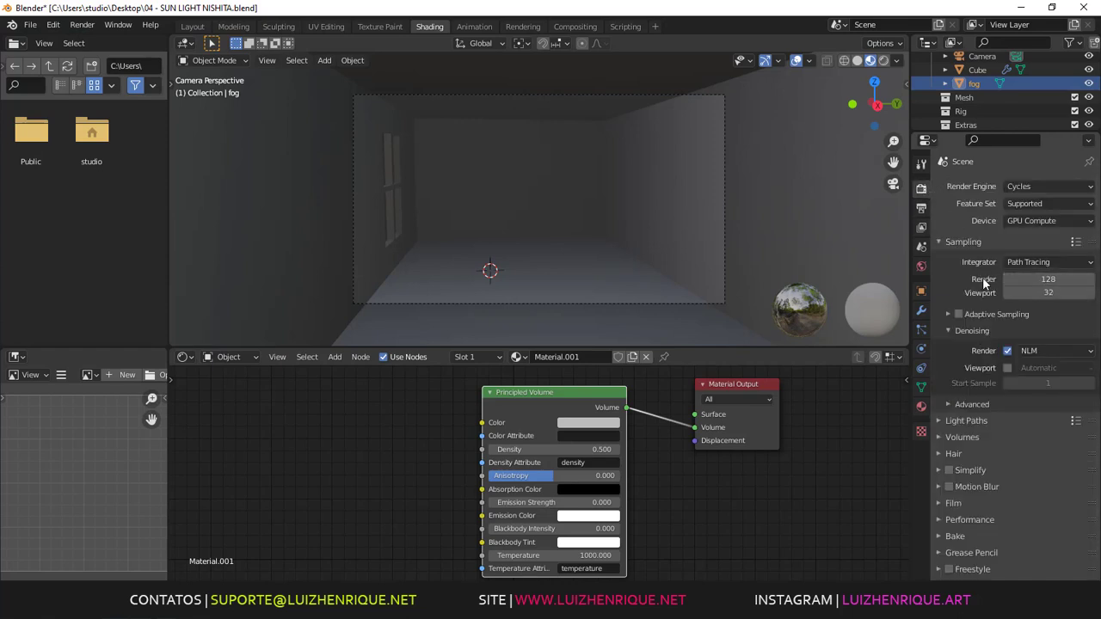
left_click(1049, 279)
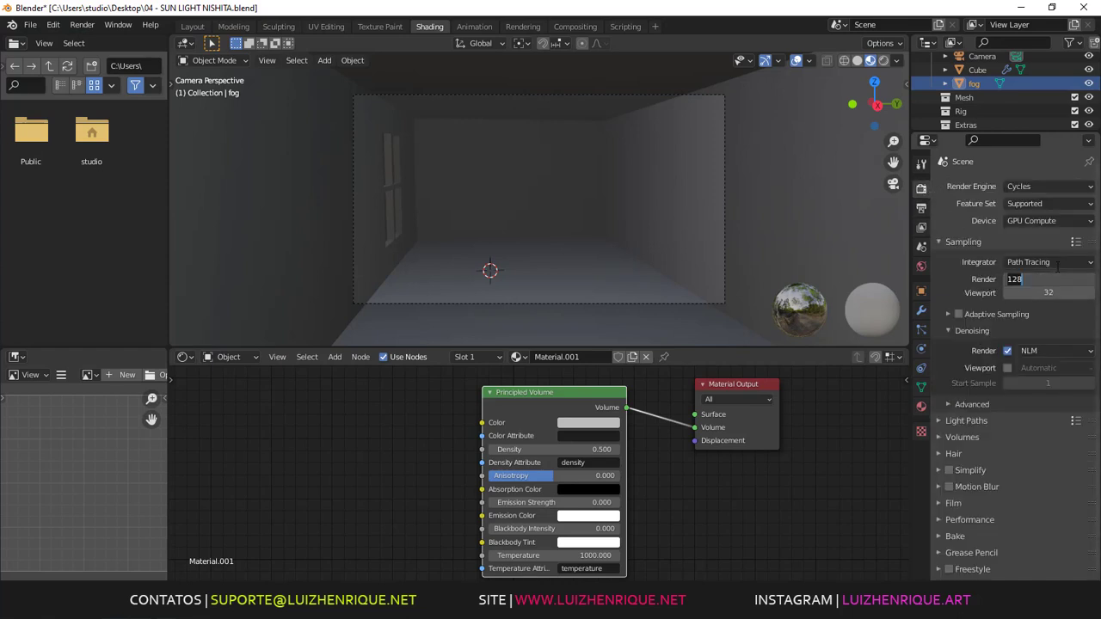
type("2000")
key("Return")
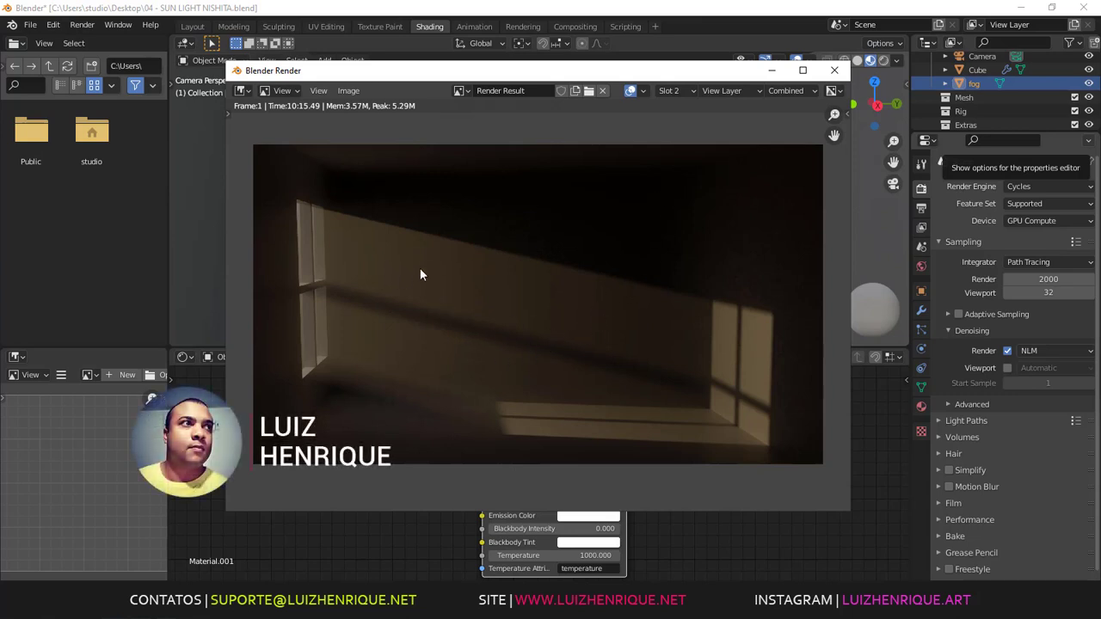
- Compare the first render in Slot 1 with the 2000-sample render in Slot 2
left_click(686, 92)
left_click(679, 105)
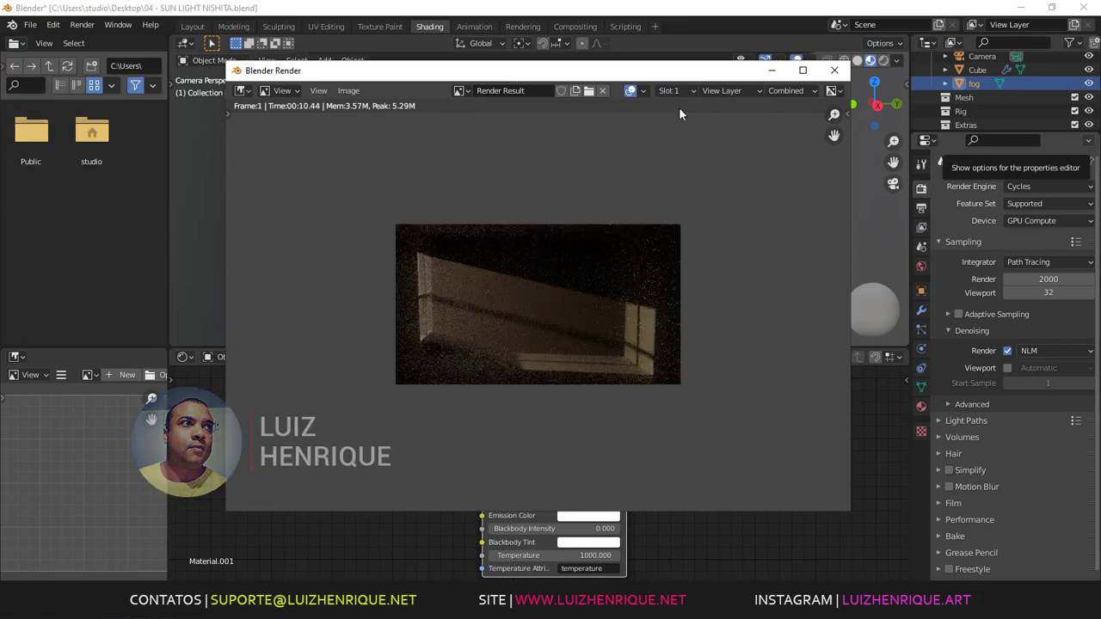
scroll(615, 275, "up", 2)
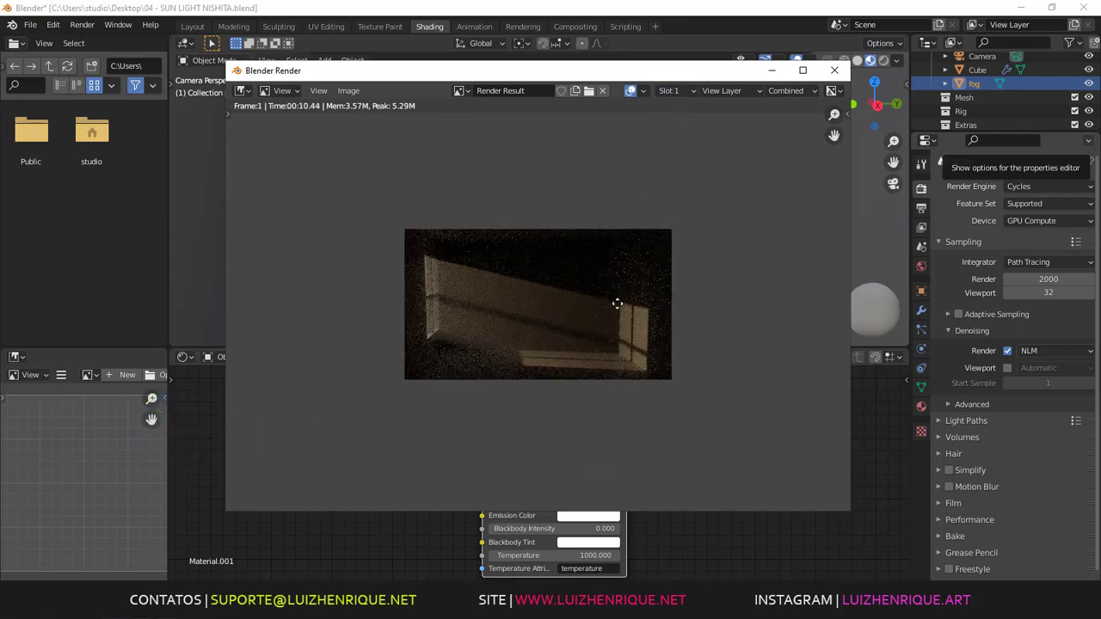
left_click(667, 92)
left_click(688, 128)
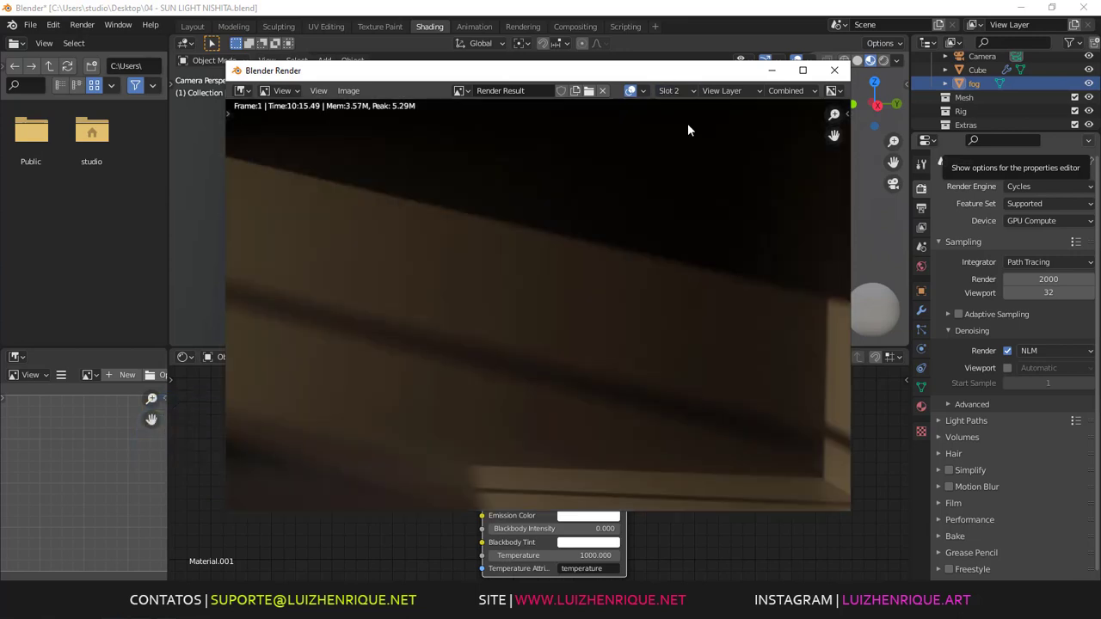
scroll(646, 233, "down", 4)
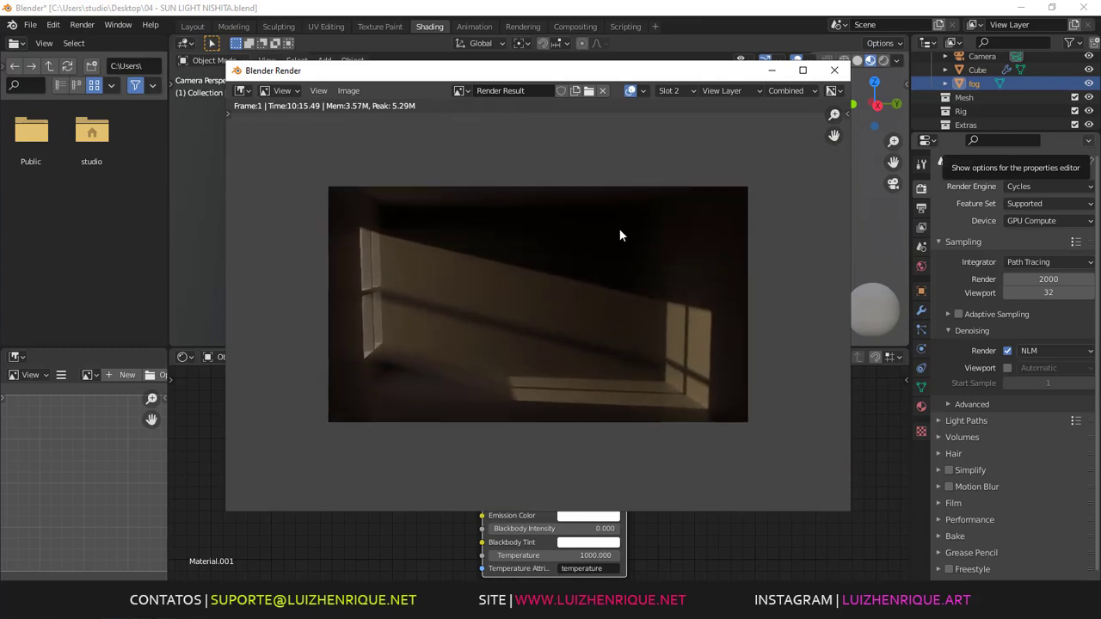